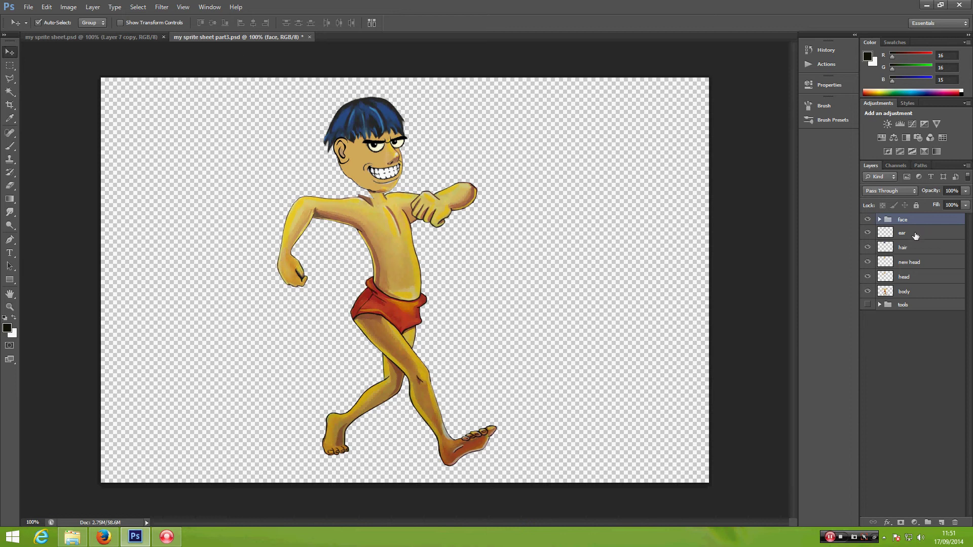
- Put the face, ear, hair and head layers into a group named 'Head', then hide it
{"action": "left_click", "coordinate": [907, 281], "text": "shift"}
{"action": "left_click_drag", "start_coordinate": [912, 280], "coordinate": [927, 522]}
{"action": "double_click", "coordinate": [906, 220]}
{"action": "type", "text": "Head"}
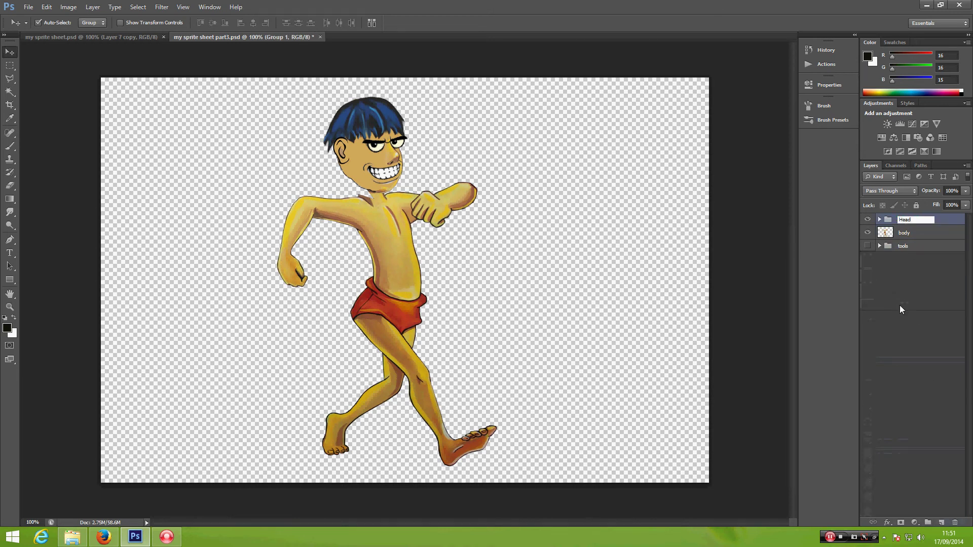
{"action": "key", "text": "Return"}
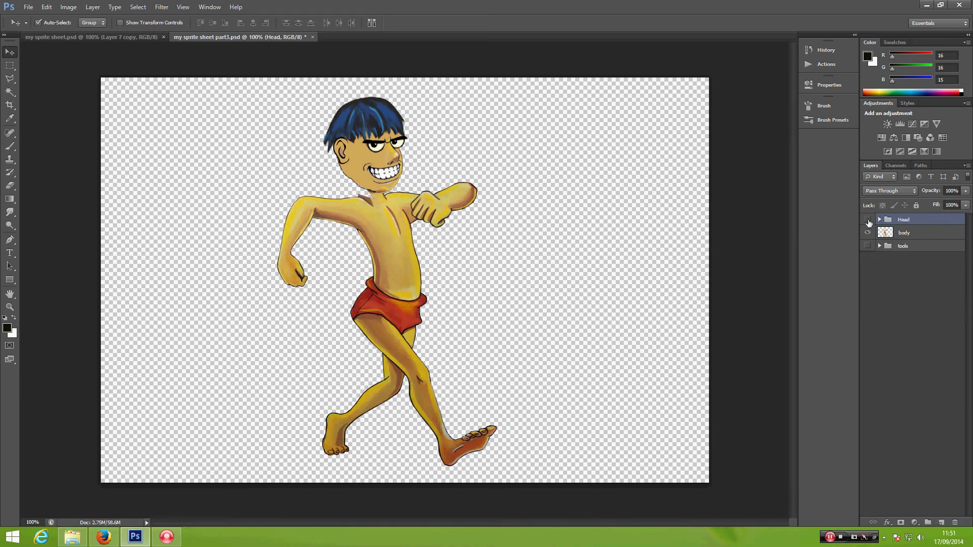
{"action": "left_click", "coordinate": [868, 220]}
- Zoom to 400% on the body layer, sample the brown neck shadow and set a 7 px brush
{"action": "left_click", "coordinate": [903, 234]}
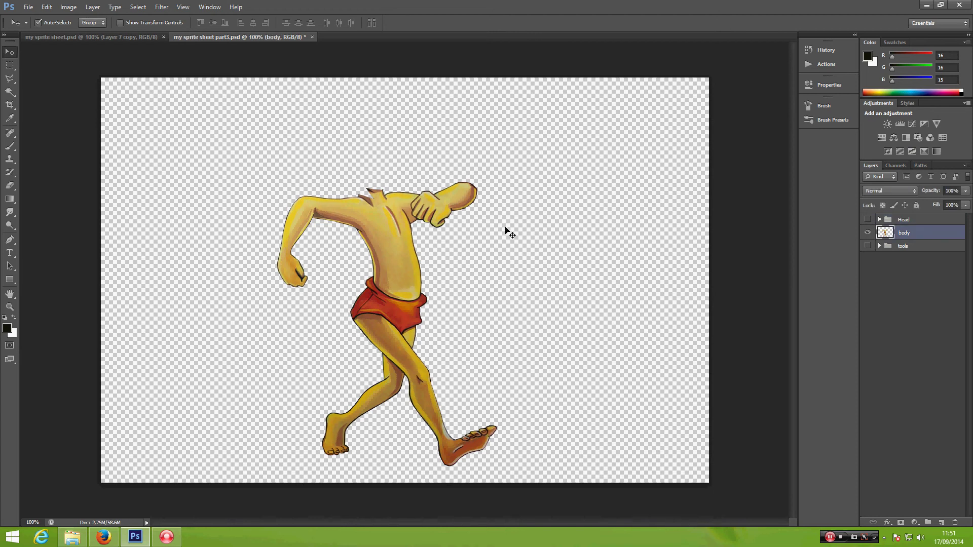
{"action": "key", "text": "ctrl+plus"}
{"action": "key", "text": "ctrl+plus"}
{"action": "key", "text": "ctrl+plus"}
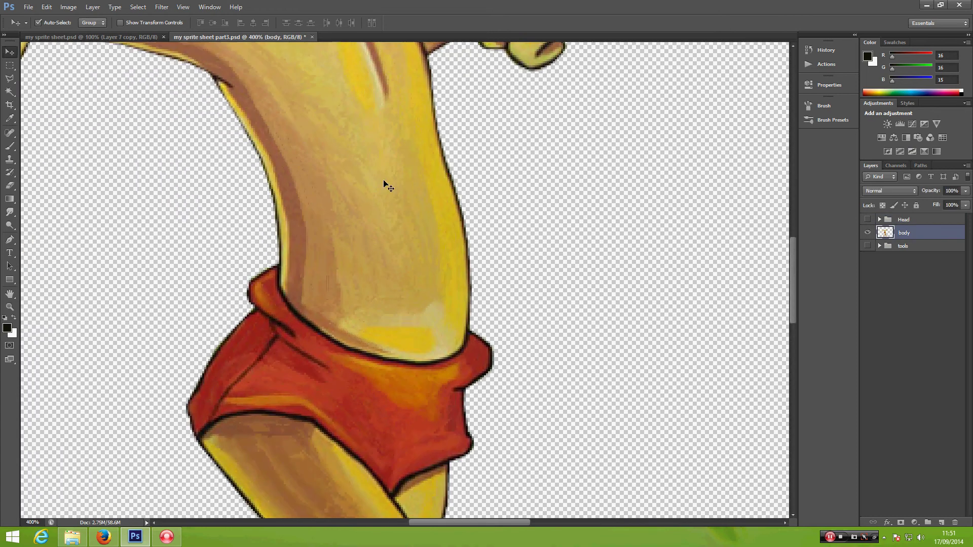
{"action": "left_click_drag", "start_coordinate": [375, 168], "coordinate": [495, 408]}
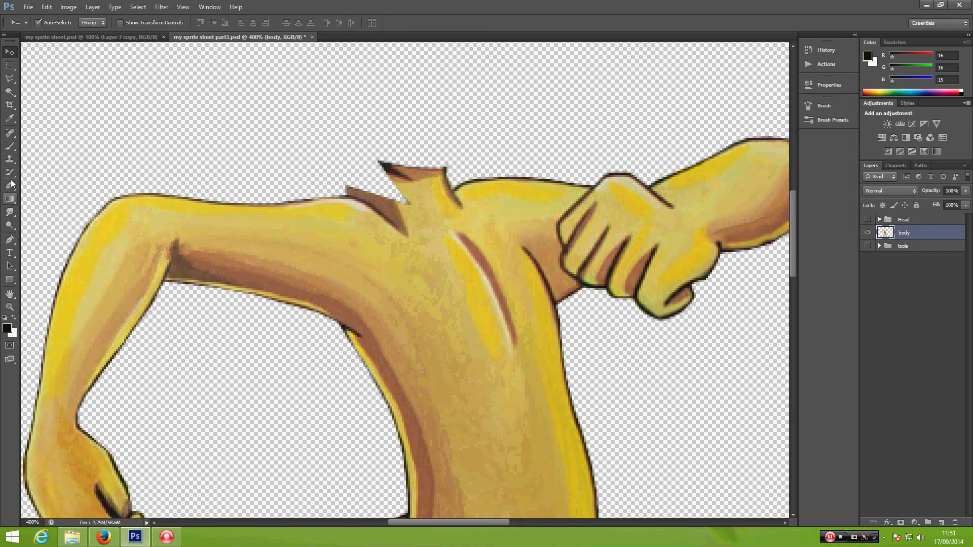
{"action": "left_click", "coordinate": [10, 118]}
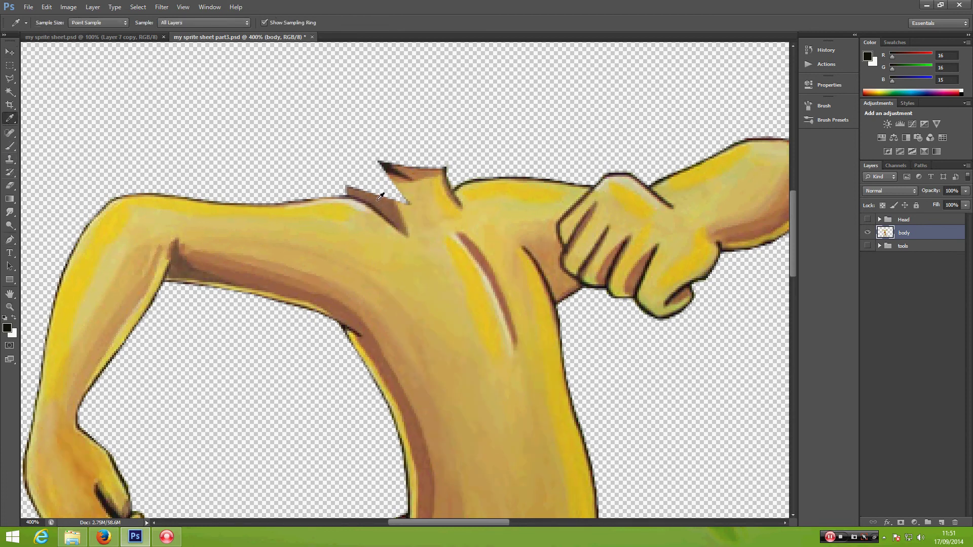
{"action": "left_click", "coordinate": [379, 197]}
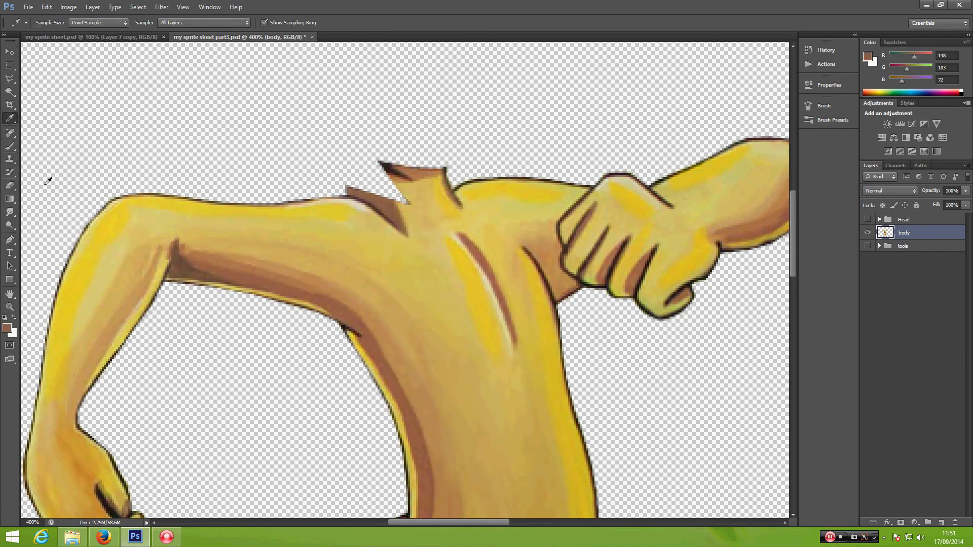
{"action": "left_click", "coordinate": [9, 147]}
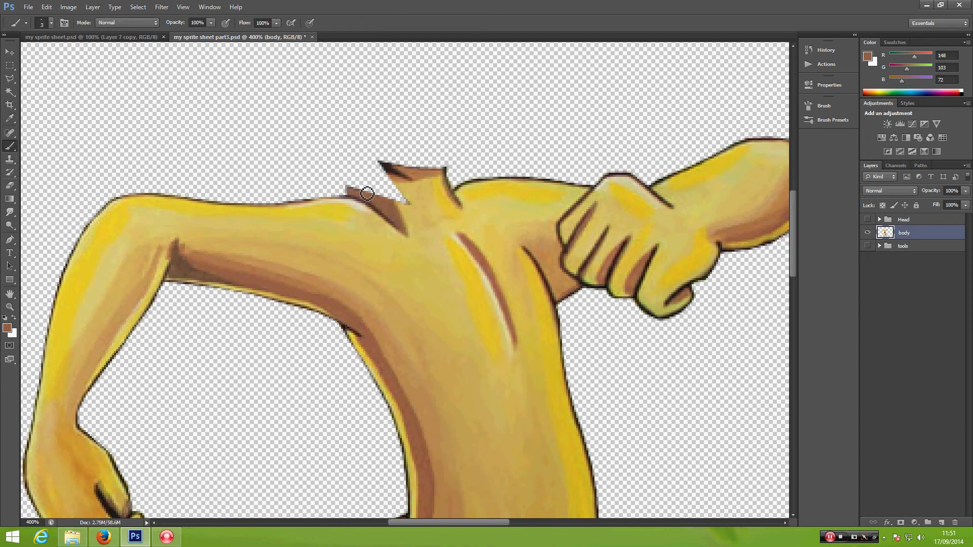
{"action": "right_click", "coordinate": [360, 173]}
{"action": "mouse_move", "coordinate": [362, 183]}
{"action": "left_mouse_down"}
{"action": "mouse_move", "coordinate": [353, 166]}
{"action": "mouse_move", "coordinate": [361, 161]}
{"action": "mouse_move", "coordinate": [375, 166]}
{"action": "mouse_move", "coordinate": [402, 208]}
{"action": "mouse_move", "coordinate": [410, 202]}
{"action": "mouse_move", "coordinate": [381, 170]}
{"action": "mouse_move", "coordinate": [396, 174]}
{"action": "mouse_move", "coordinate": [375, 172]}
{"action": "mouse_move", "coordinate": [357, 187]}
{"action": "mouse_move", "coordinate": [354, 167]}
{"action": "mouse_move", "coordinate": [379, 195]}
{"action": "left_mouse_up"}
{"action": "left_click", "coordinate": [319, 161]}
{"action": "key", "text": "ctrl+z"}
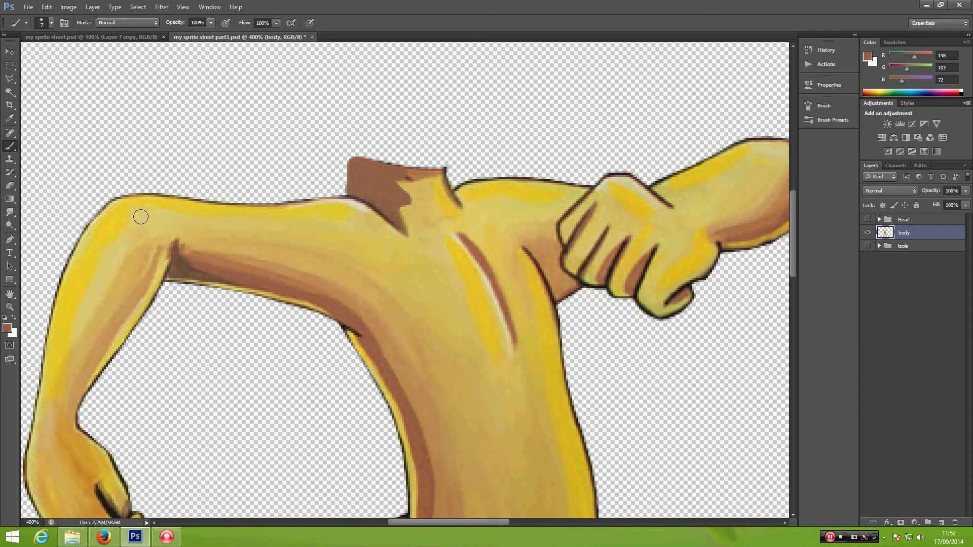
- Sample the tan skin colour and paint it over the brown neck patch
{"action": "left_click", "coordinate": [10, 118]}
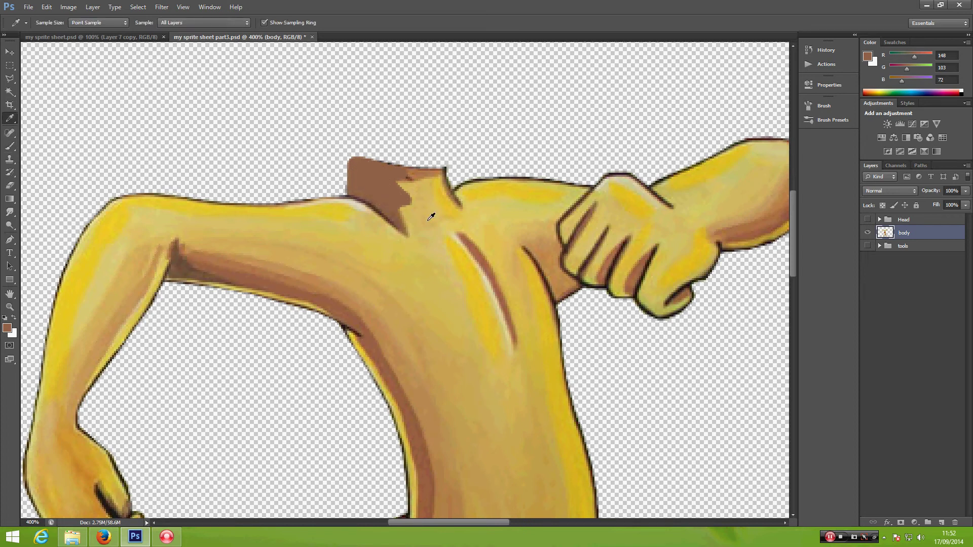
{"action": "left_click", "coordinate": [428, 220]}
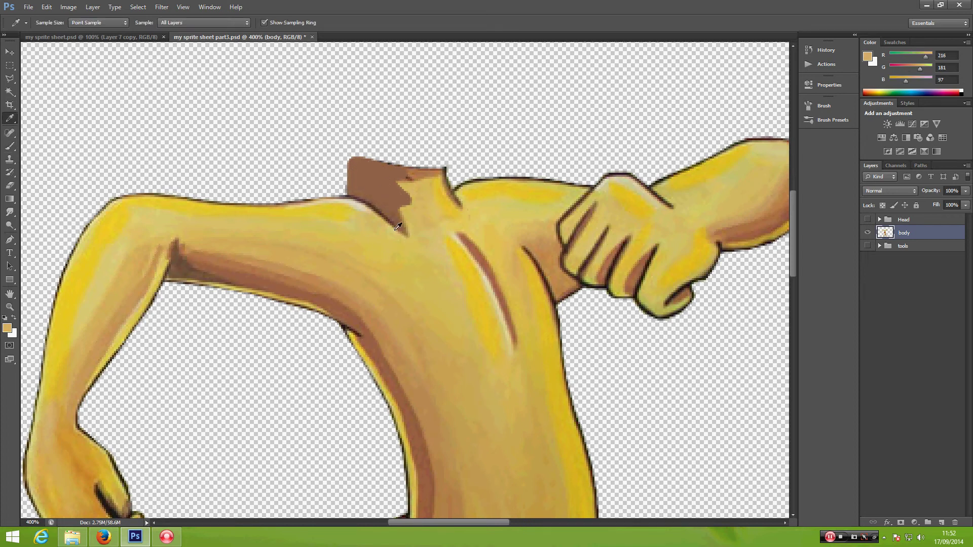
{"action": "left_click", "coordinate": [9, 146]}
{"action": "mouse_move", "coordinate": [414, 214]}
{"action": "left_mouse_down"}
{"action": "mouse_move", "coordinate": [391, 170]}
{"action": "mouse_move", "coordinate": [438, 172]}
{"action": "mouse_move", "coordinate": [401, 178]}
{"action": "mouse_move", "coordinate": [411, 201]}
{"action": "mouse_move", "coordinate": [387, 164]}
{"action": "mouse_move", "coordinate": [434, 167]}
{"action": "left_mouse_up"}
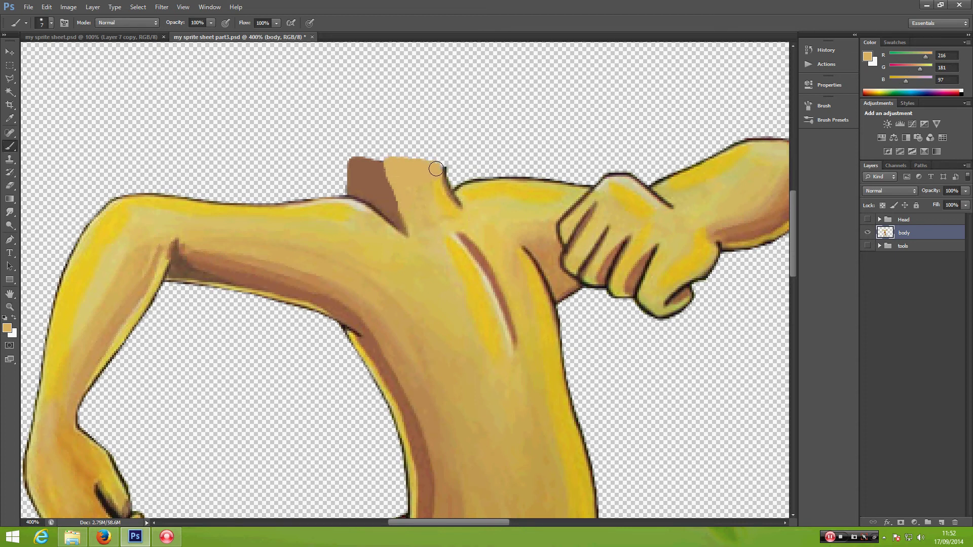
- Outline the neck's left edge in near-black with a 4 px brush, then zoom back to 100%
{"action": "left_click", "coordinate": [7, 328]}
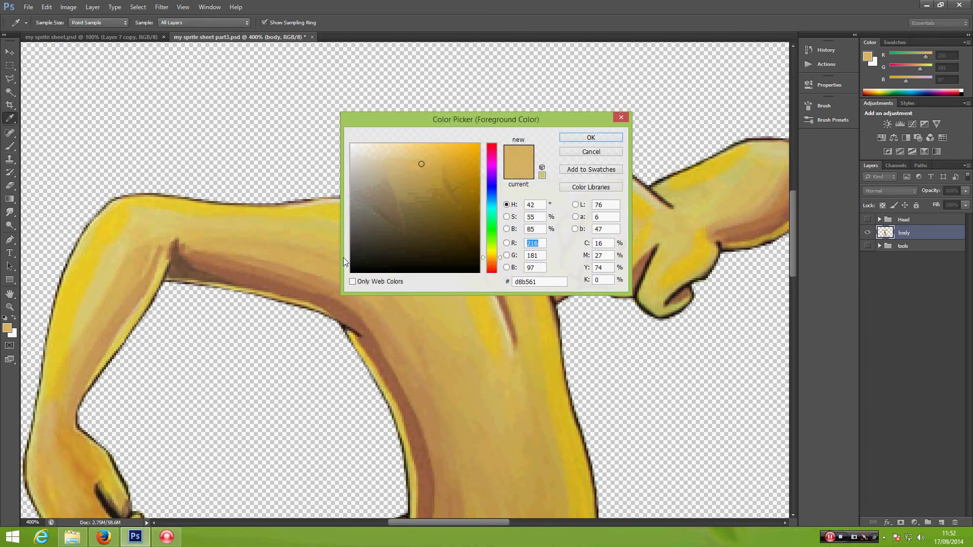
{"action": "left_click", "coordinate": [358, 264]}
{"action": "left_click", "coordinate": [591, 138]}
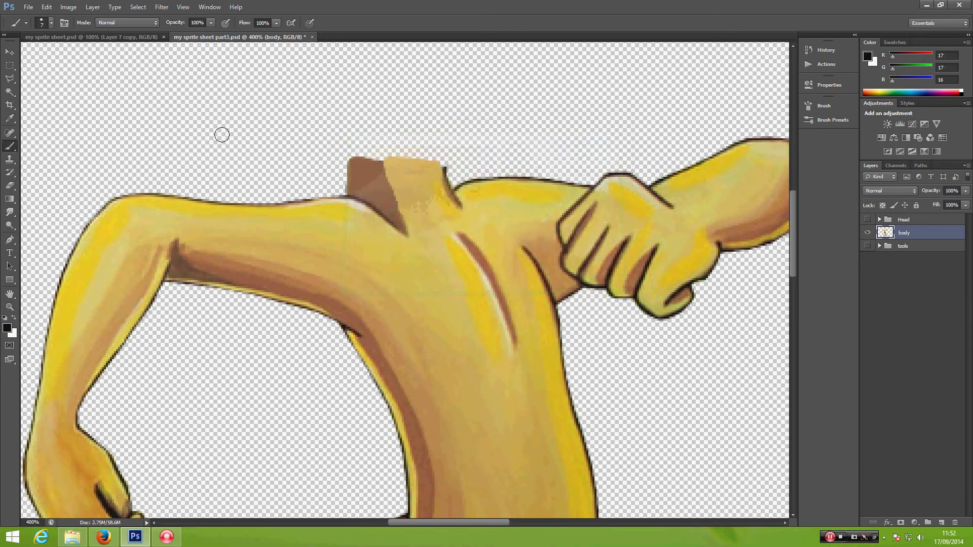
{"action": "right_click", "coordinate": [238, 139]}
{"action": "left_click_drag", "start_coordinate": [255, 165], "coordinate": [254, 165]}
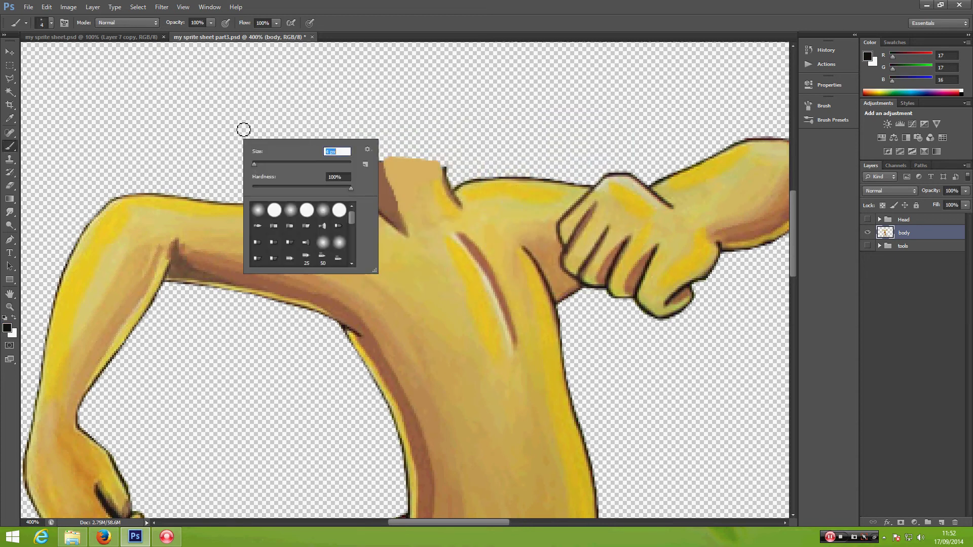
{"action": "right_click", "coordinate": [261, 316]}
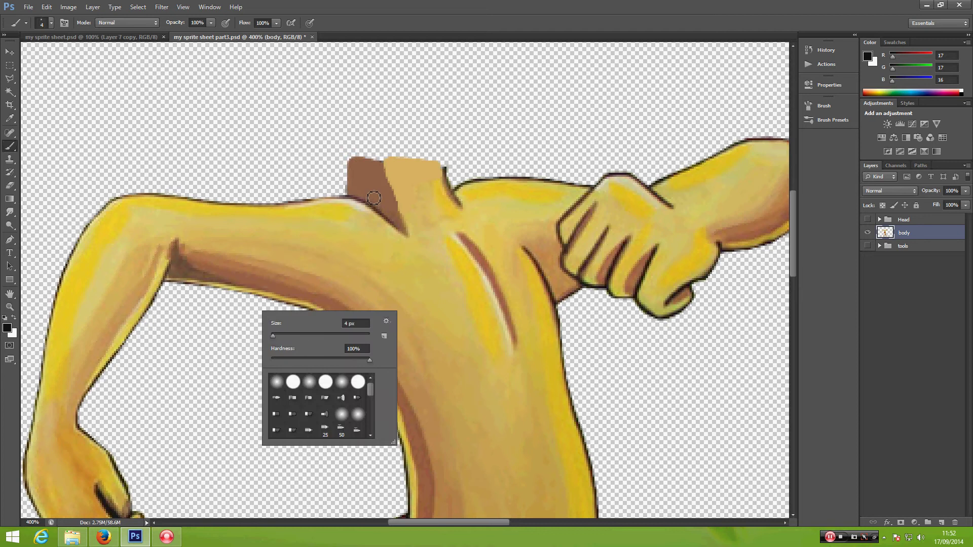
{"action": "left_click", "coordinate": [351, 197]}
{"action": "left_click_drag", "start_coordinate": [351, 197], "coordinate": [352, 159]}
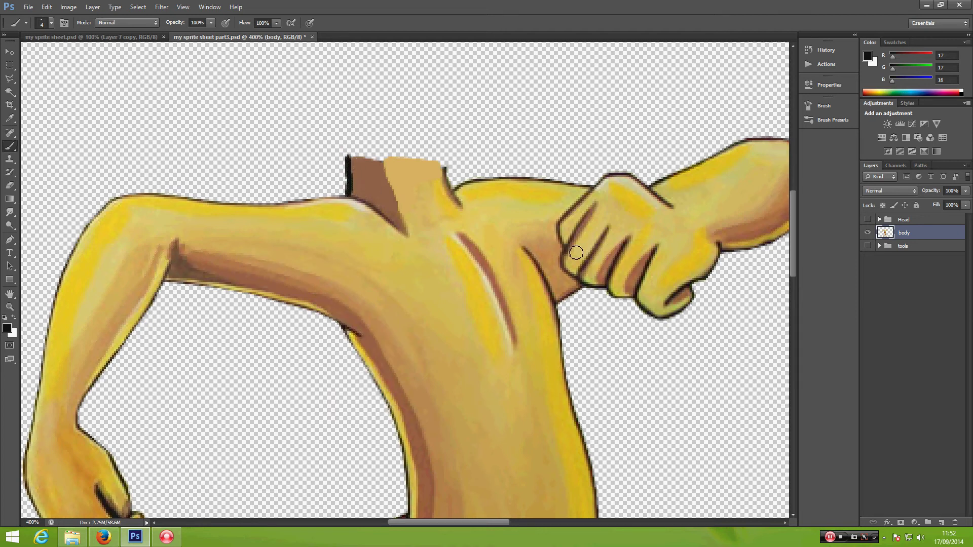
{"action": "key", "text": "ctrl+minus"}
{"action": "key", "text": "ctrl+minus"}
{"action": "key", "text": "ctrl+minus"}
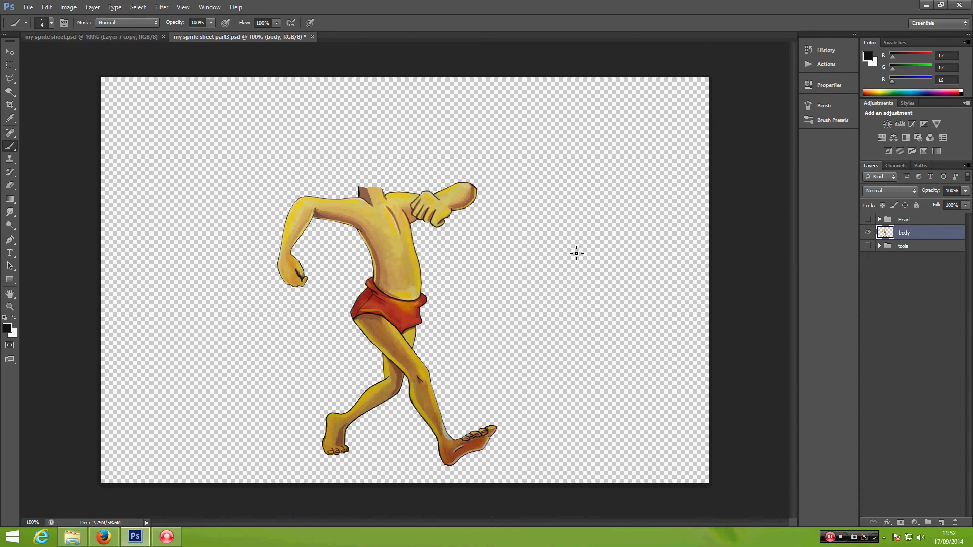
- Show the Head group, move it down about 11 px onto the neck, and hide it again
{"action": "left_click", "coordinate": [867, 220]}
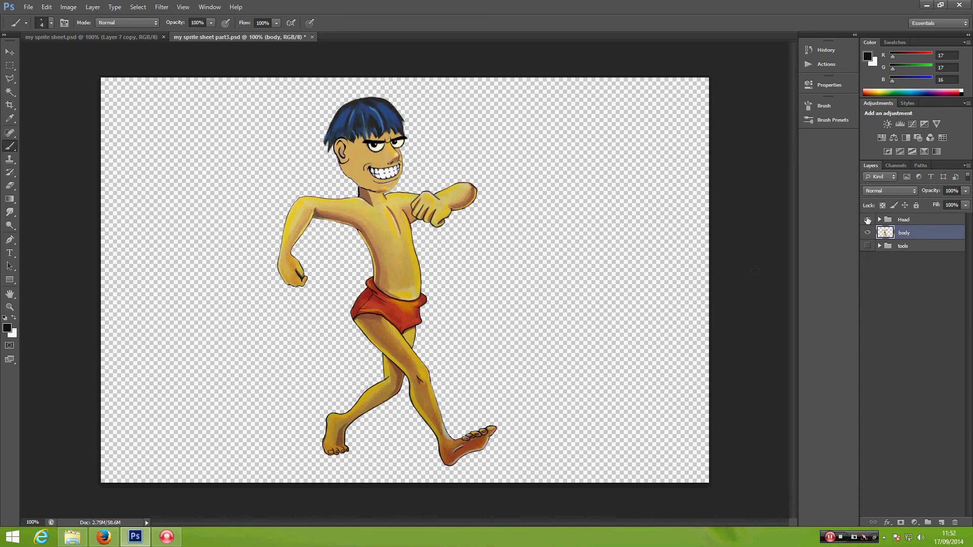
{"action": "left_click", "coordinate": [886, 220]}
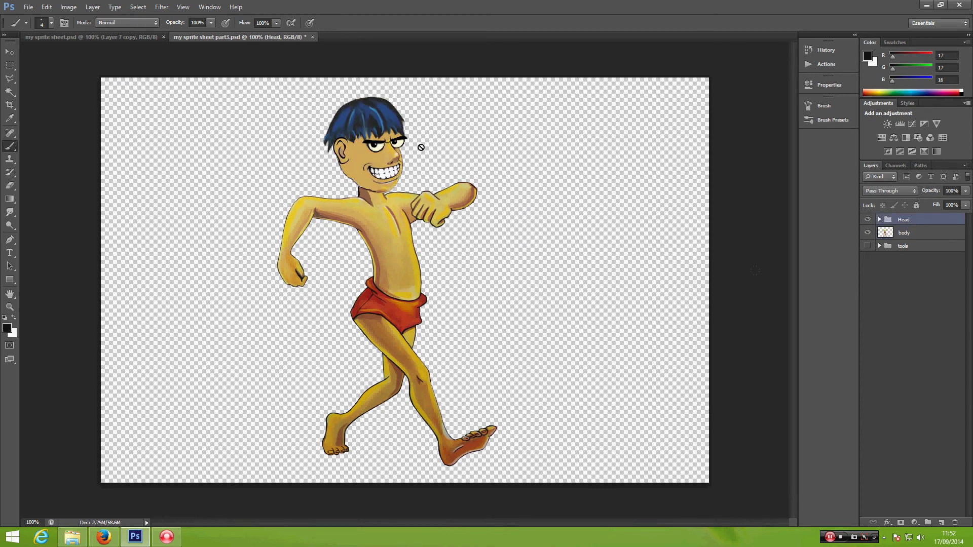
{"action": "key", "text": "v"}
{"action": "left_click_drag", "start_coordinate": [372, 129], "coordinate": [371, 132]}
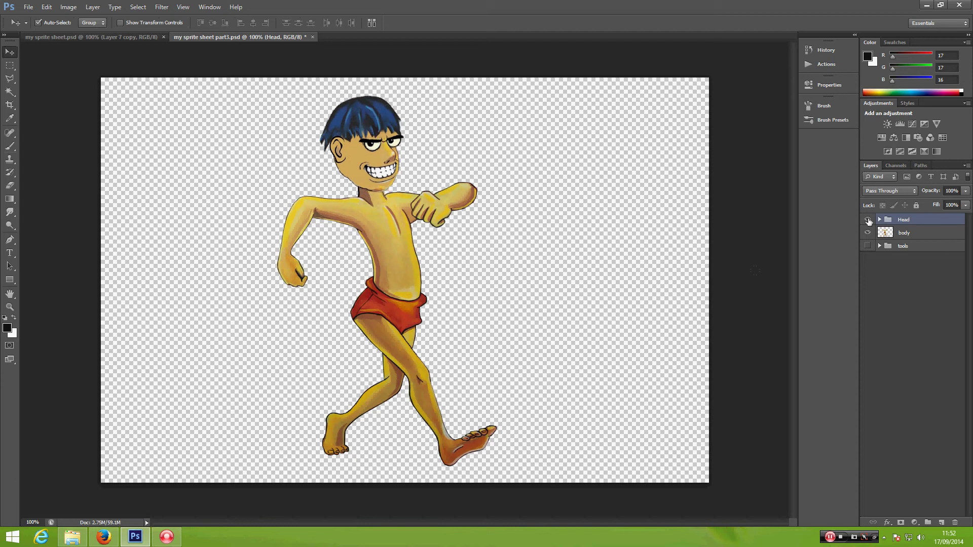
{"action": "left_click", "coordinate": [868, 220]}
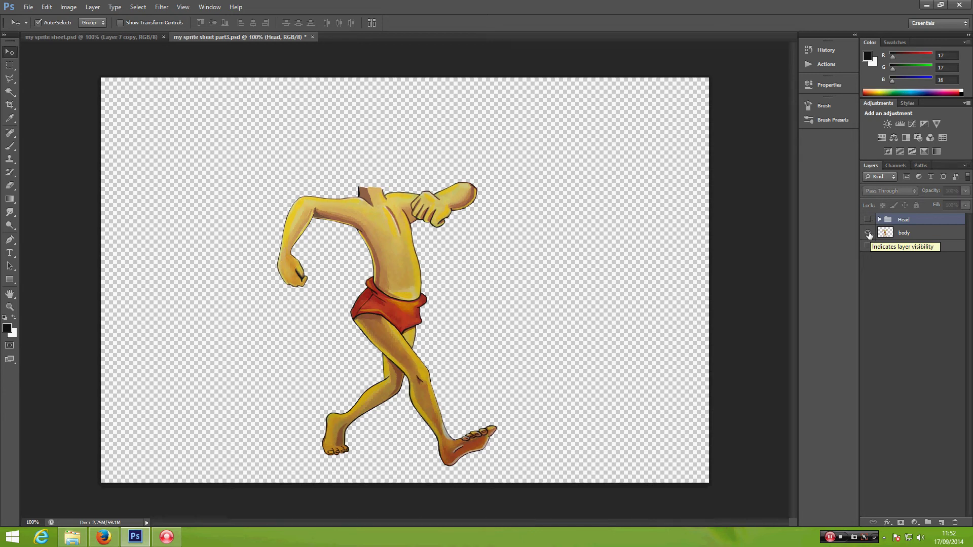
- In Firefox's 'running sprite sheet' image results, preview the numbered running-man sprite sheet
{"action": "left_click", "coordinate": [104, 537]}
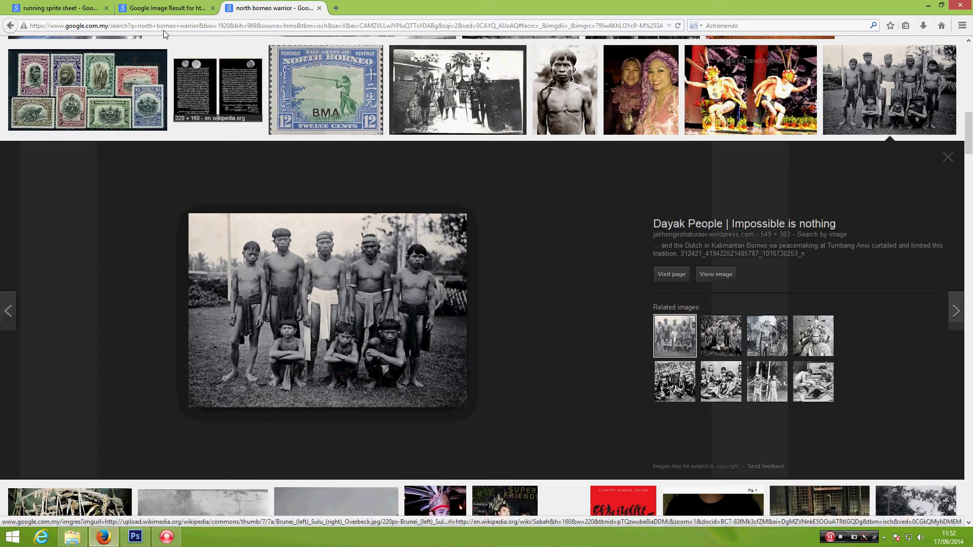
{"action": "left_click", "coordinate": [59, 8]}
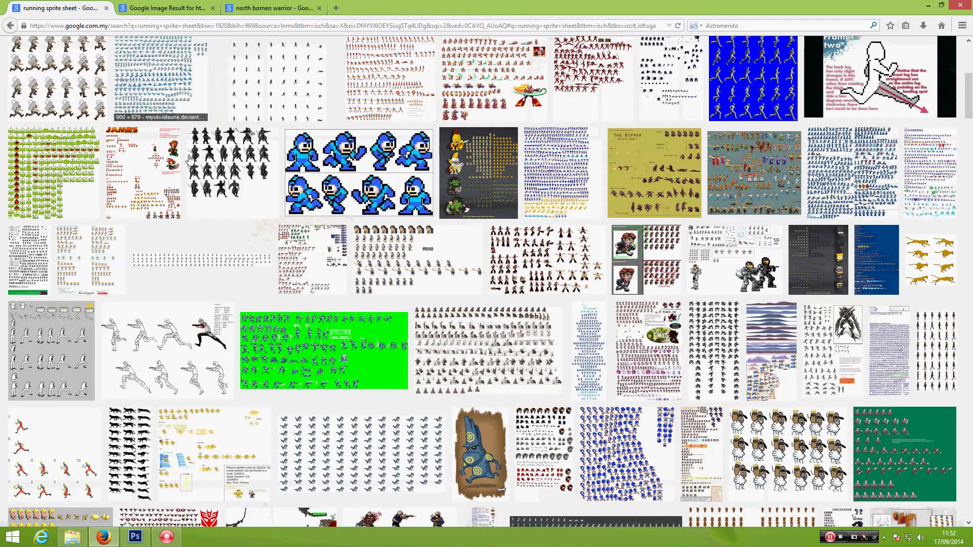
{"action": "scroll", "coordinate": [259, 246], "scroll_direction": "up", "scroll_amount": 1}
{"action": "scroll", "coordinate": [259, 247], "scroll_direction": "up", "scroll_amount": 5}
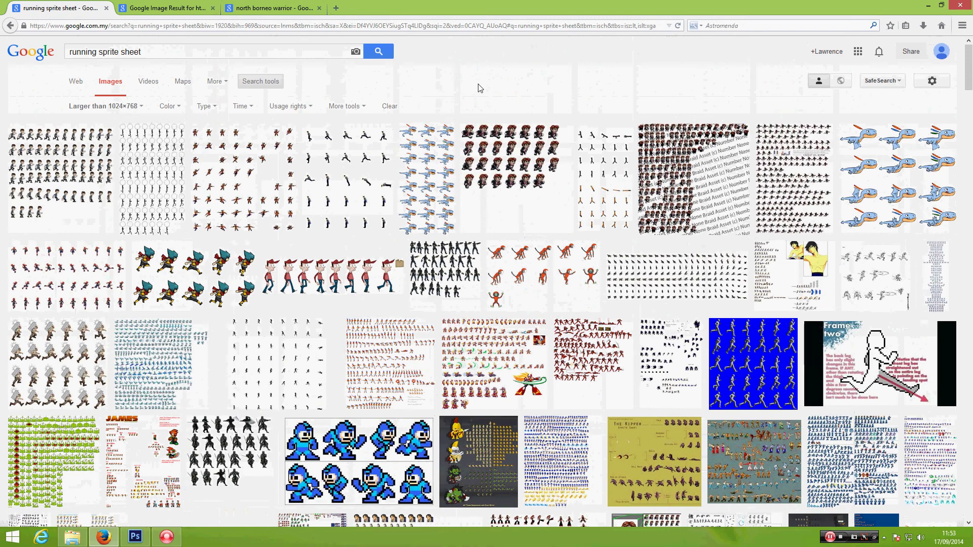
{"action": "scroll", "coordinate": [521, 250], "scroll_direction": "down", "scroll_amount": 3}
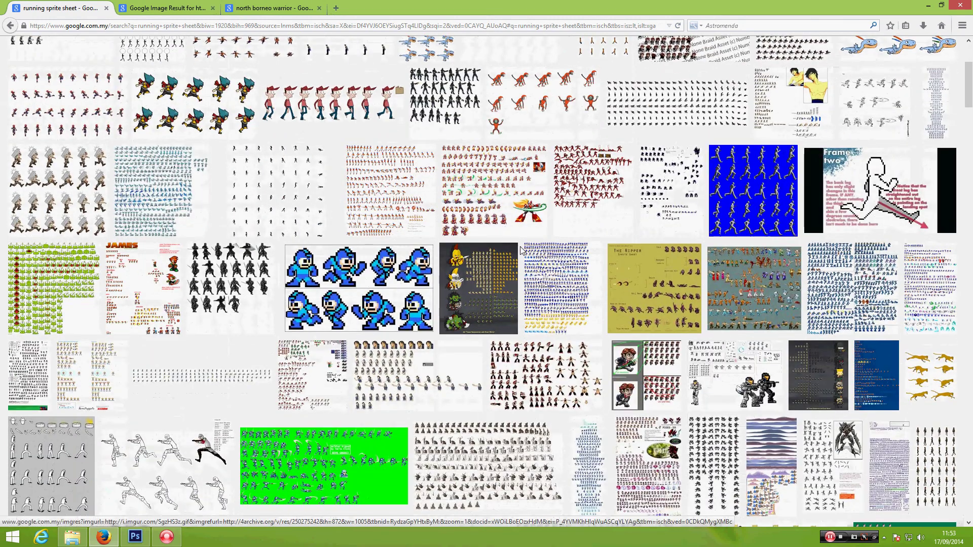
{"action": "scroll", "coordinate": [521, 249], "scroll_direction": "down", "scroll_amount": 5}
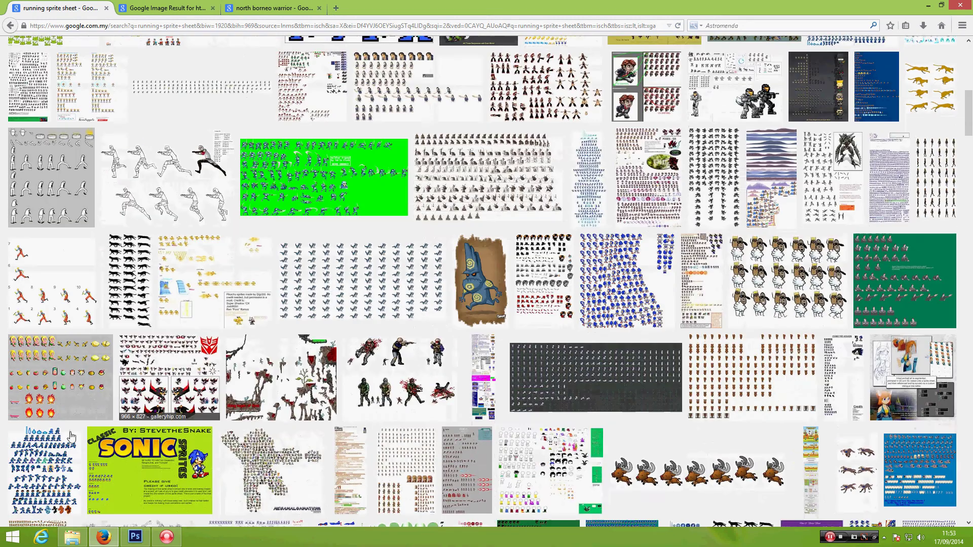
{"action": "left_click", "coordinate": [49, 292]}
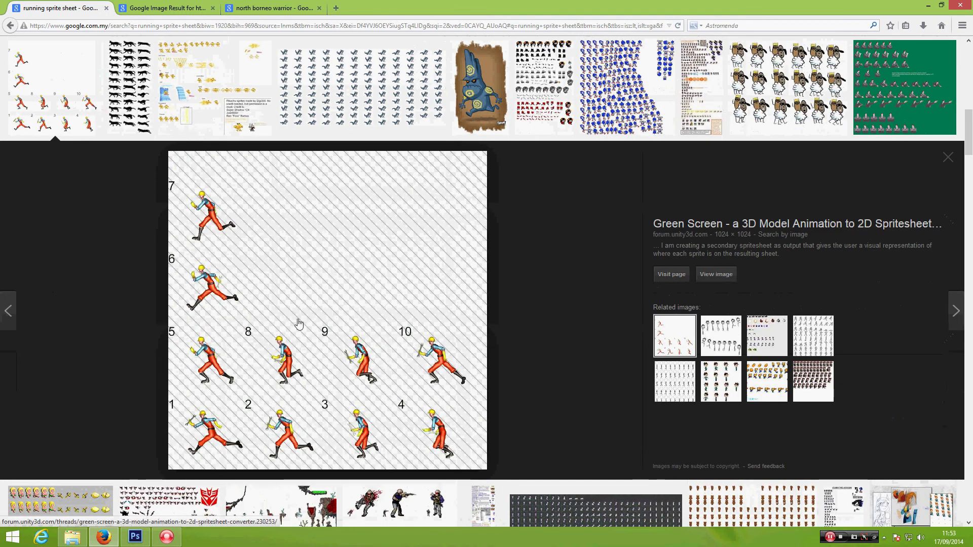
- Open '$spritesheet run.png' from the Desktop in Photoshop
{"action": "left_click", "coordinate": [135, 537]}
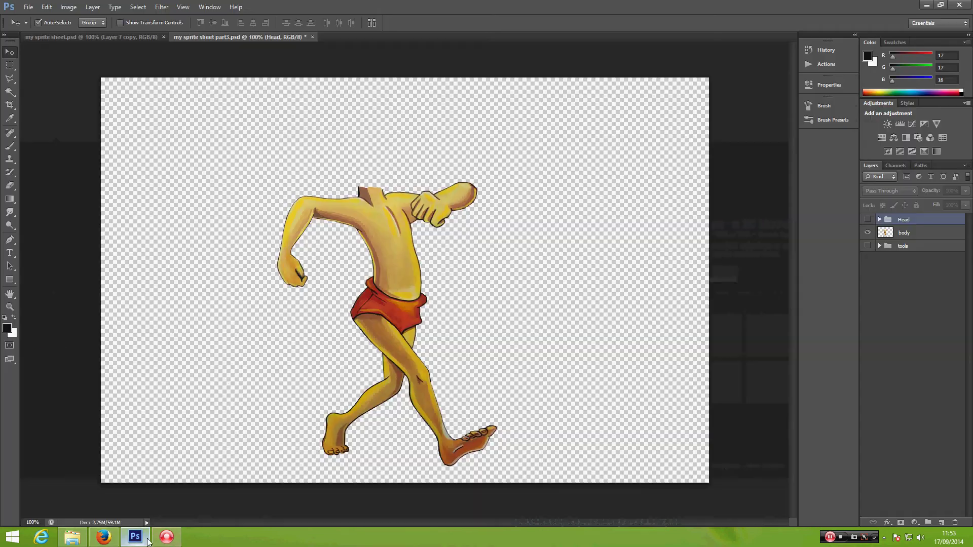
{"action": "left_click", "coordinate": [29, 7]}
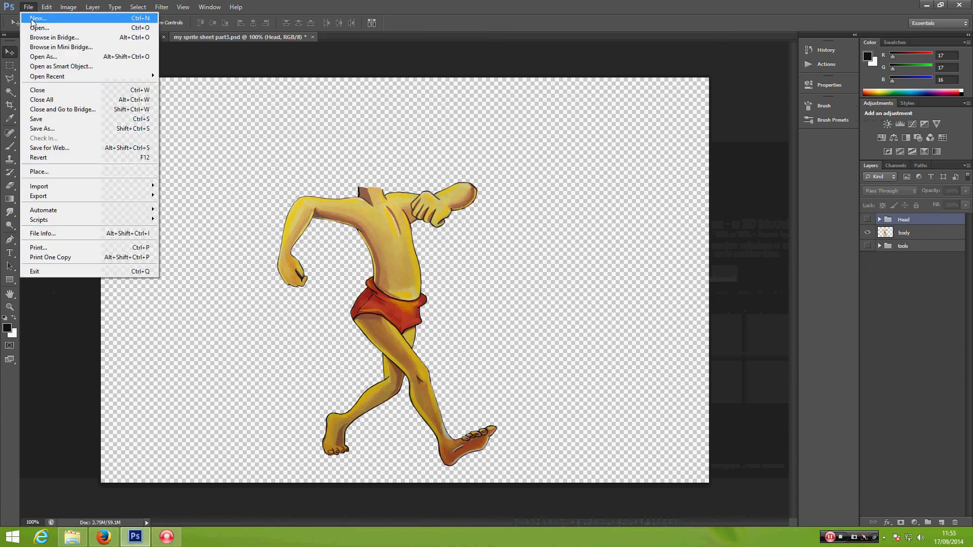
{"action": "left_click", "coordinate": [34, 28]}
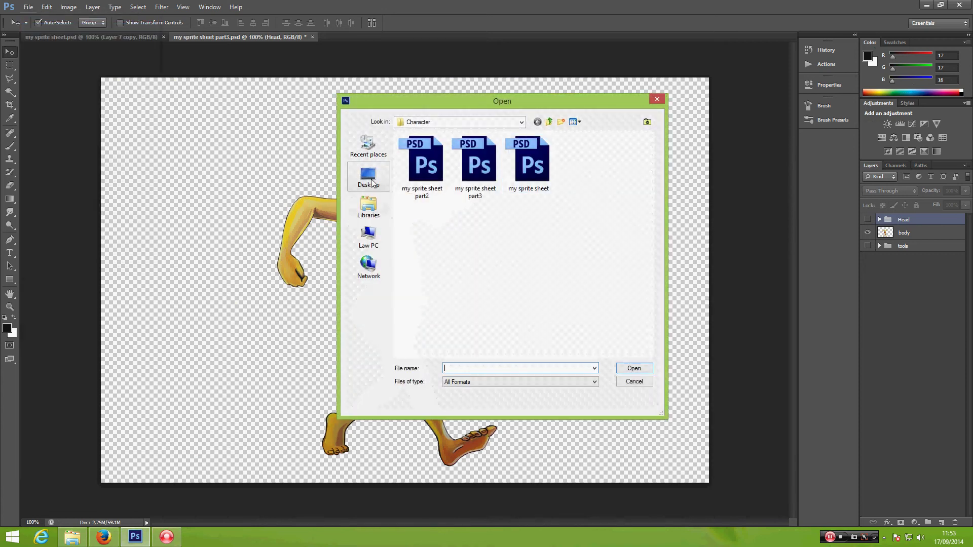
{"action": "left_click", "coordinate": [368, 176]}
{"action": "left_click_drag", "start_coordinate": [648, 171], "coordinate": [654, 241]}
{"action": "left_click", "coordinate": [416, 190]}
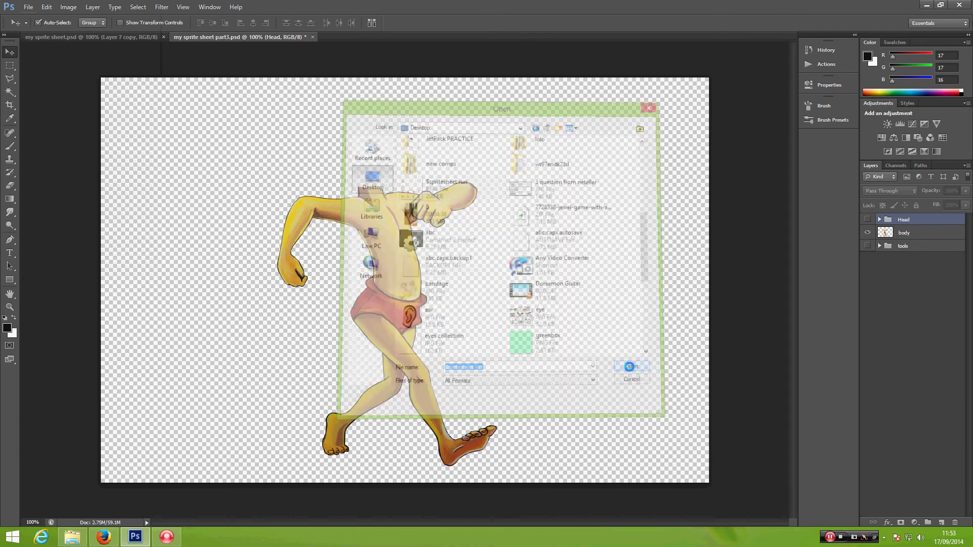
{"action": "left_click", "coordinate": [633, 369]}
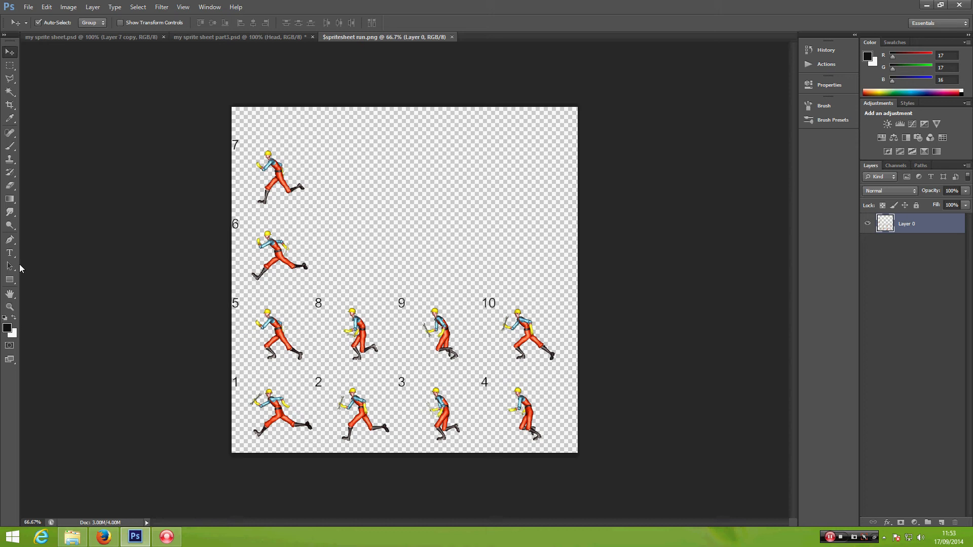
- Cut sprite 7 onto its own layer and name it '7'
{"action": "left_click", "coordinate": [9, 69]}
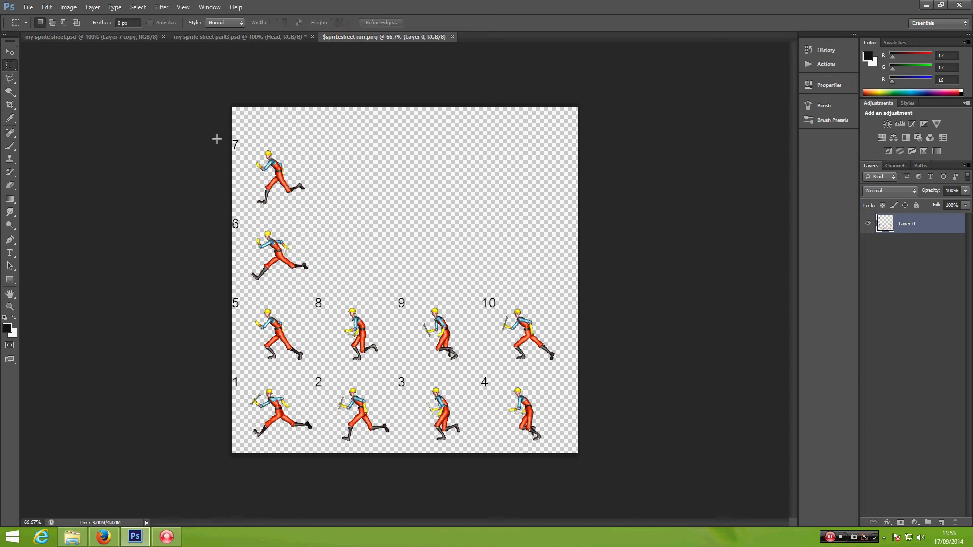
{"action": "left_click_drag", "start_coordinate": [215, 131], "coordinate": [329, 210]}
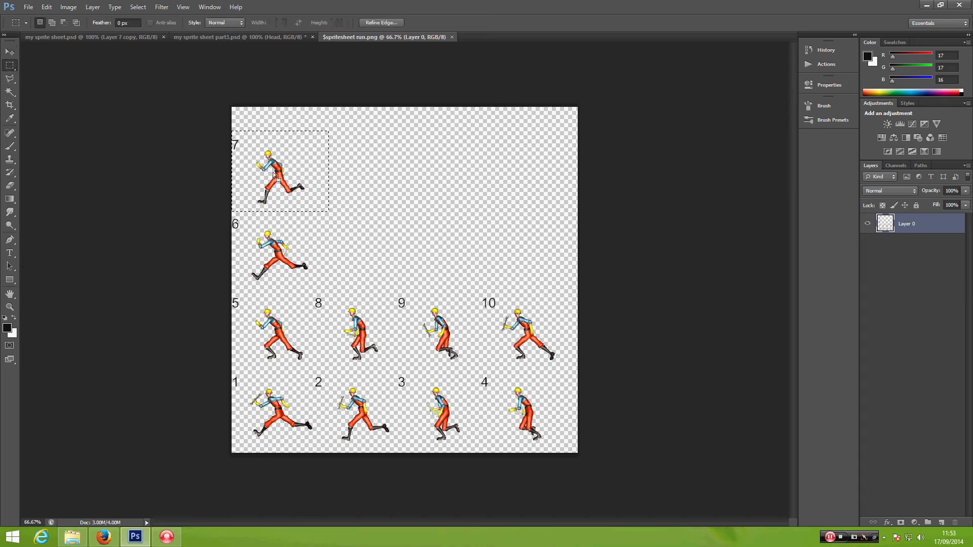
{"action": "right_click", "coordinate": [277, 173]}
{"action": "left_click", "coordinate": [310, 264]}
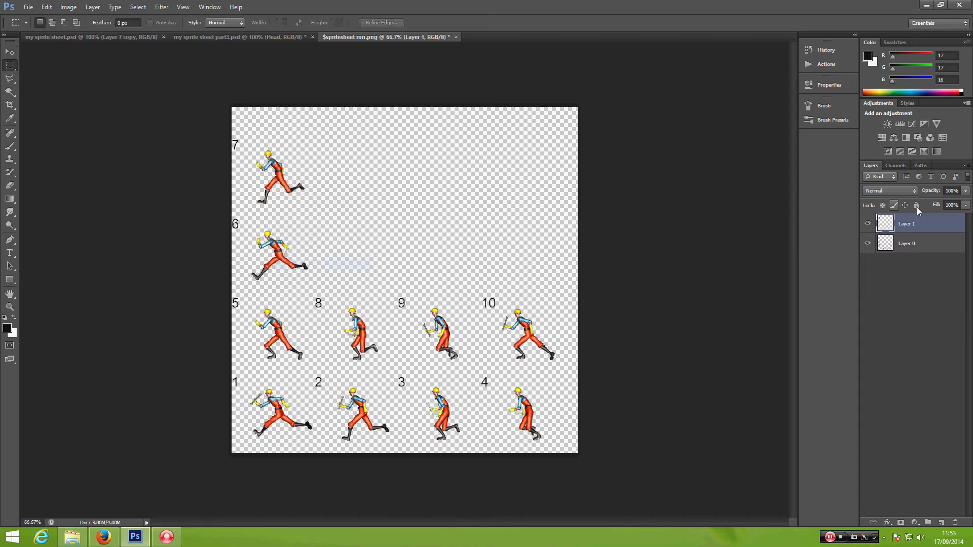
{"action": "double_click", "coordinate": [907, 223]}
{"action": "type", "text": "7"}
{"action": "key", "text": "Return"}
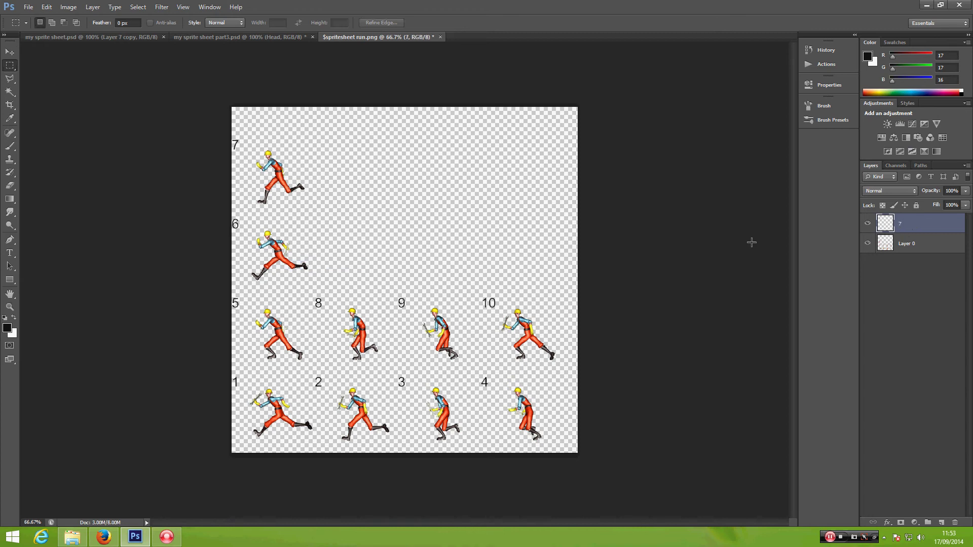
- Cut sprite 6 from the sheet layer onto its own layer named '6'
{"action": "left_click", "coordinate": [923, 249]}
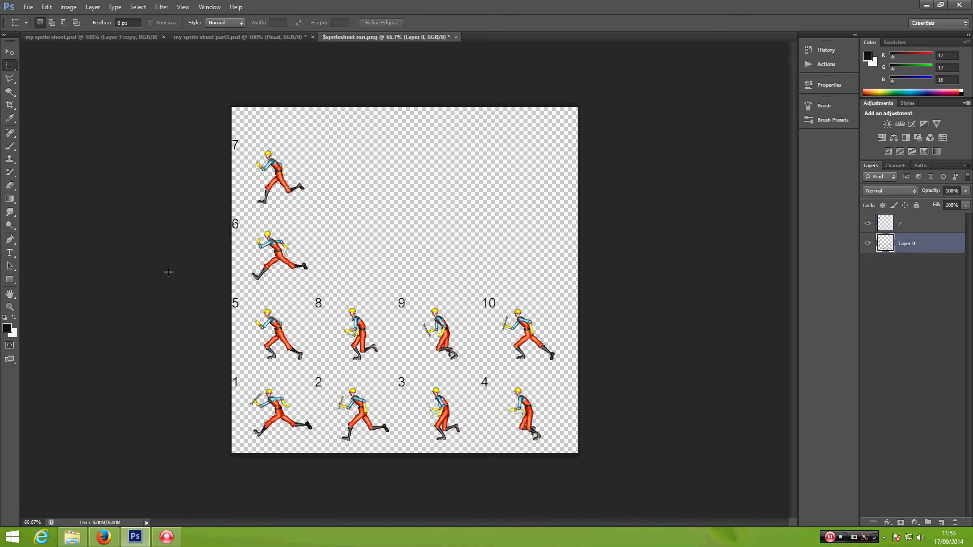
{"action": "left_click_drag", "start_coordinate": [202, 216], "coordinate": [358, 288]}
{"action": "right_click", "coordinate": [282, 260]}
{"action": "left_click", "coordinate": [327, 351]}
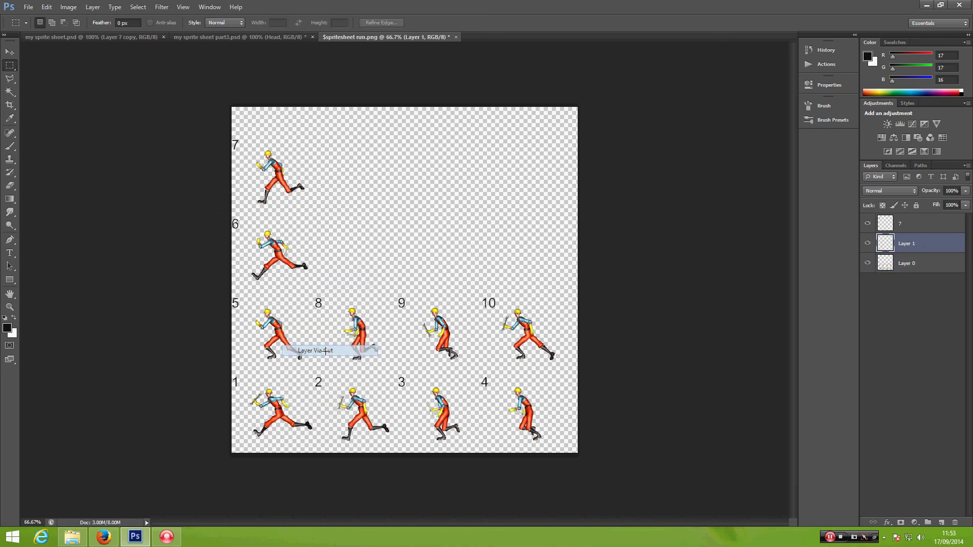
{"action": "right_click", "coordinate": [279, 261]}
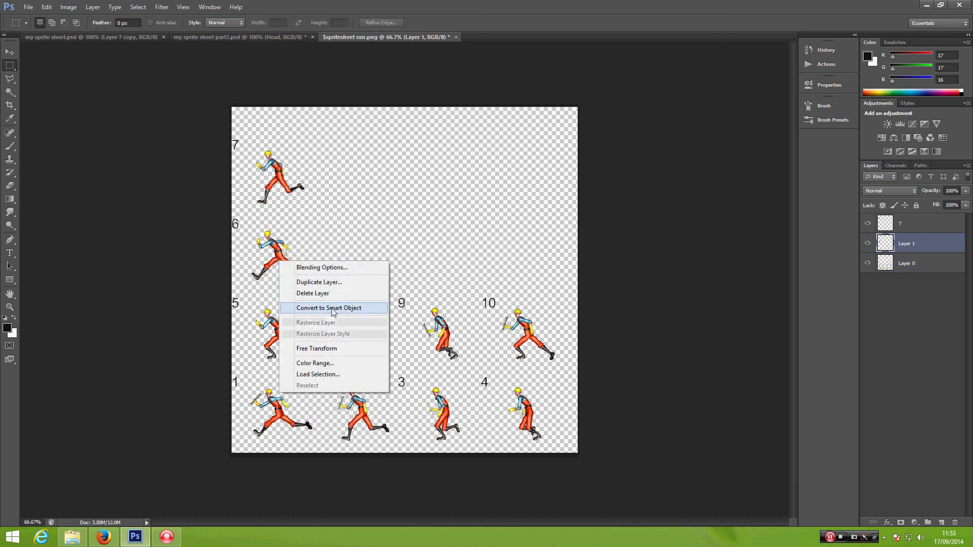
{"action": "left_click", "coordinate": [400, 234]}
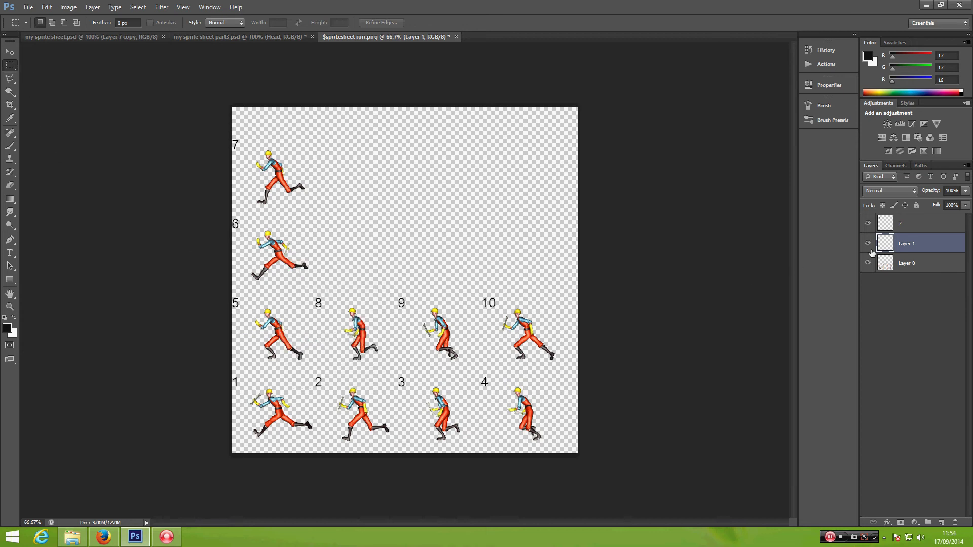
{"action": "double_click", "coordinate": [904, 244]}
{"action": "type", "text": "6"}
{"action": "key", "text": "Return"}
{"action": "left_click", "coordinate": [831, 538]}
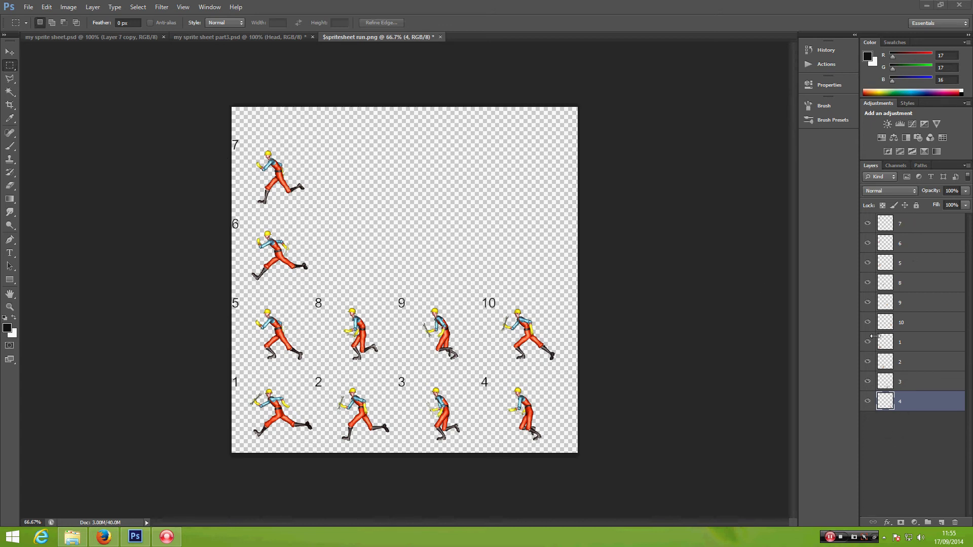
- Toggle visibility of layers 7, 6, 5 and 8 to check which sprite each holds
{"action": "left_click", "coordinate": [868, 224]}
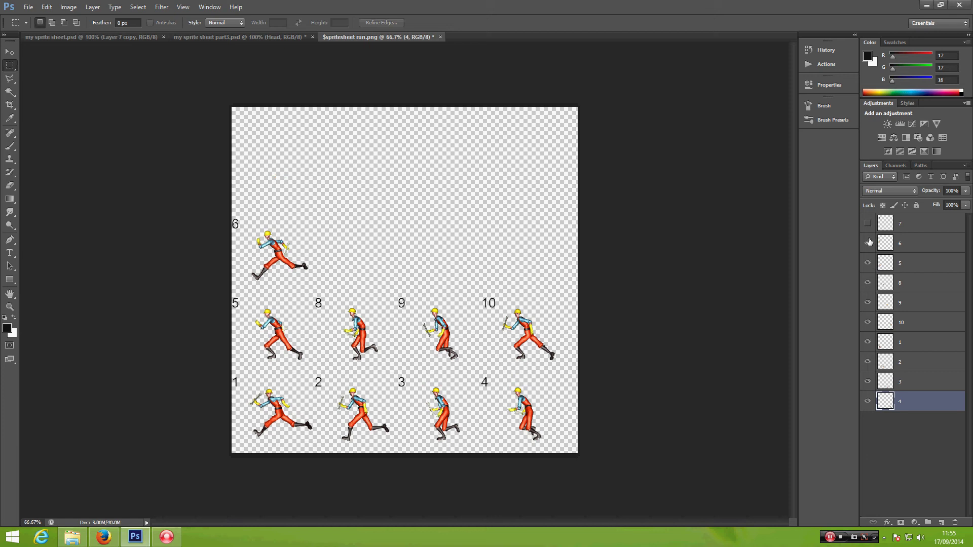
{"action": "left_click", "coordinate": [868, 243]}
{"action": "key", "text": "ctrl+alt+z"}
{"action": "key", "text": "ctrl+alt+z"}
{"action": "left_click", "coordinate": [868, 264]}
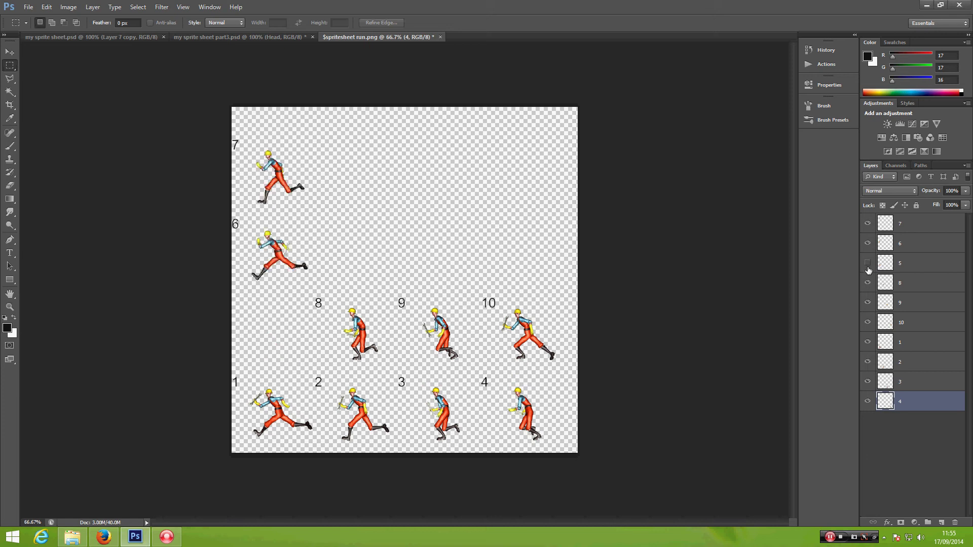
{"action": "left_click", "coordinate": [868, 283]}
{"action": "left_click", "coordinate": [869, 282]}
{"action": "left_click", "coordinate": [867, 263]}
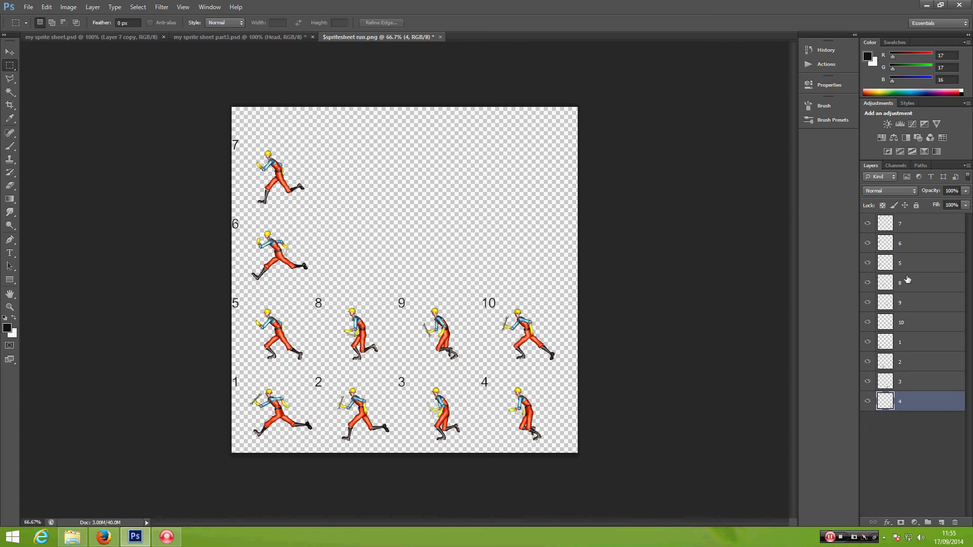
- Move layer 5, layer 6 and layers 7–10 down so the stack reads 1 to 10
{"action": "left_click_drag", "start_coordinate": [910, 264], "coordinate": [922, 403]}
{"action": "left_click_drag", "start_coordinate": [917, 244], "coordinate": [920, 403]}
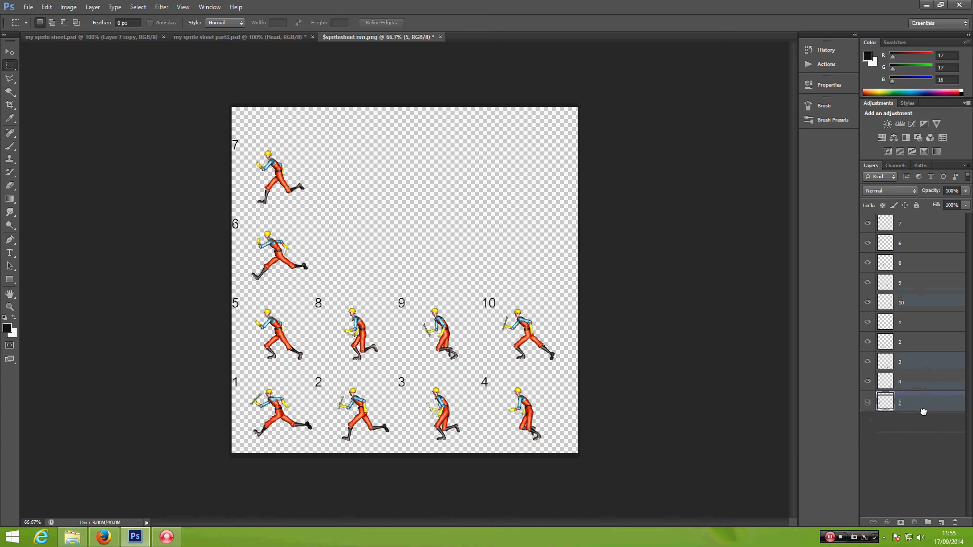
{"action": "left_click", "coordinate": [914, 224]}
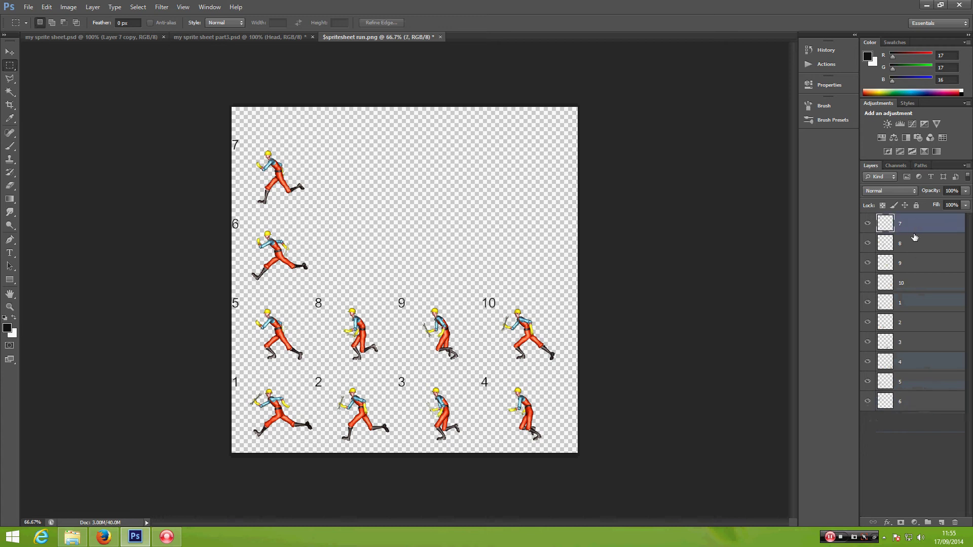
{"action": "left_click", "coordinate": [917, 288], "text": "shift"}
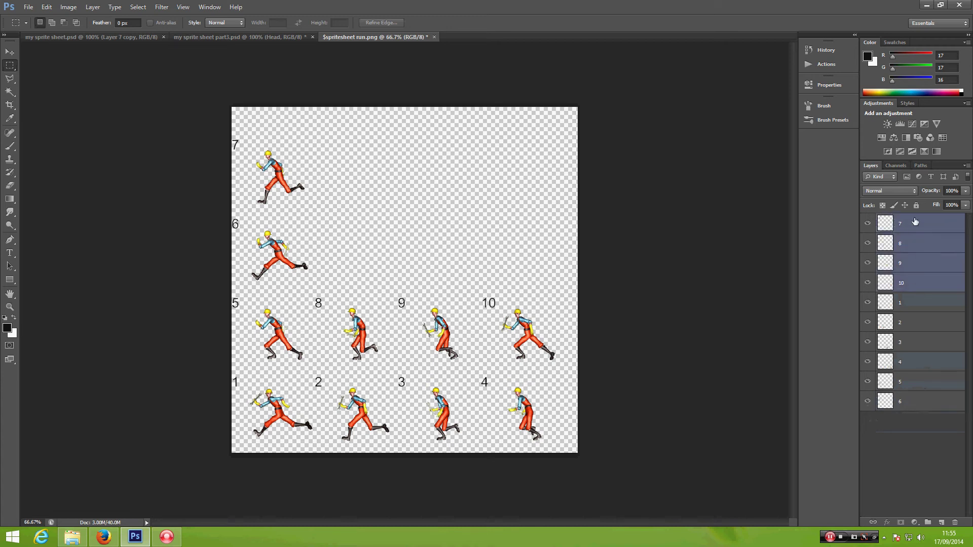
{"action": "left_click_drag", "start_coordinate": [915, 222], "coordinate": [920, 412]}
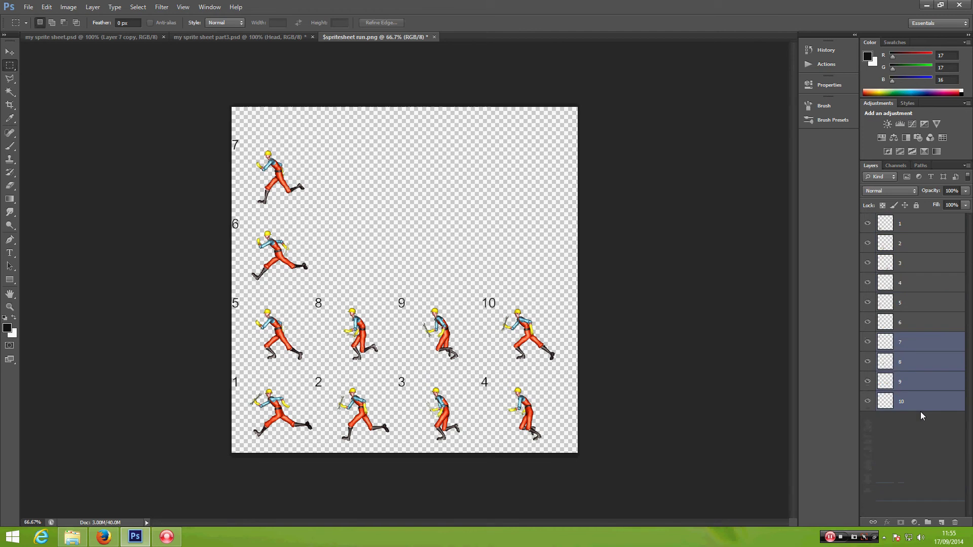
{"action": "left_click", "coordinate": [902, 225]}
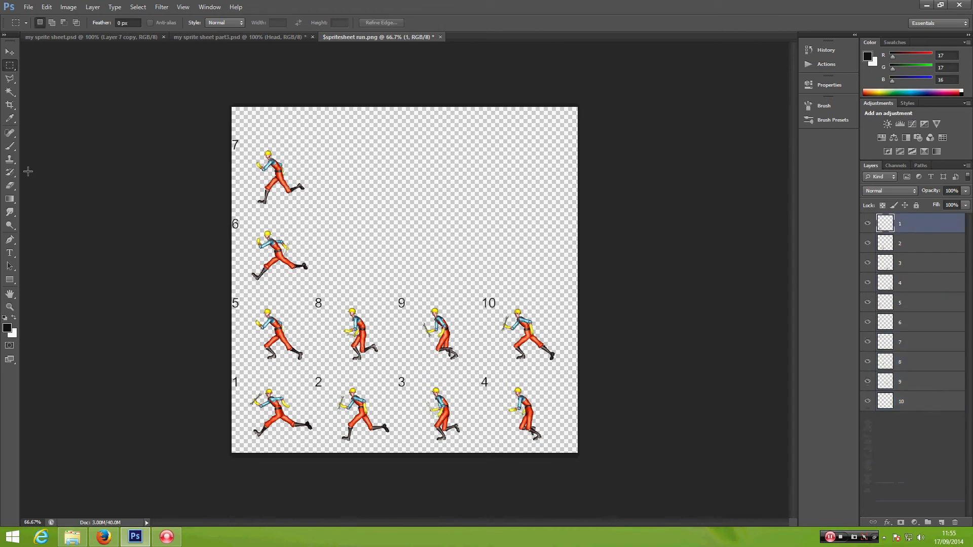
- Drag sprites 1, 2 and 3 onto the same spot at the top middle of the sheet
{"action": "left_click", "coordinate": [10, 52]}
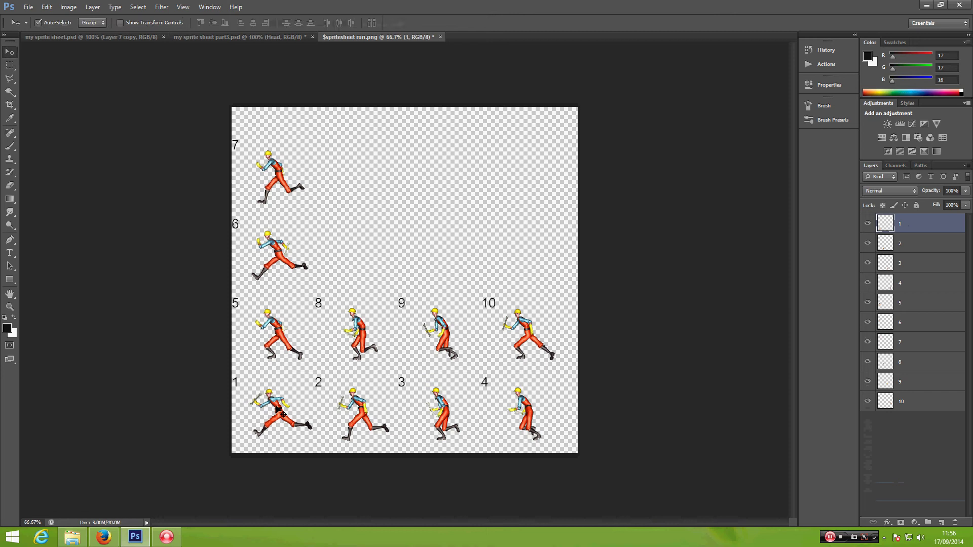
{"action": "left_click_drag", "start_coordinate": [282, 414], "coordinate": [397, 172]}
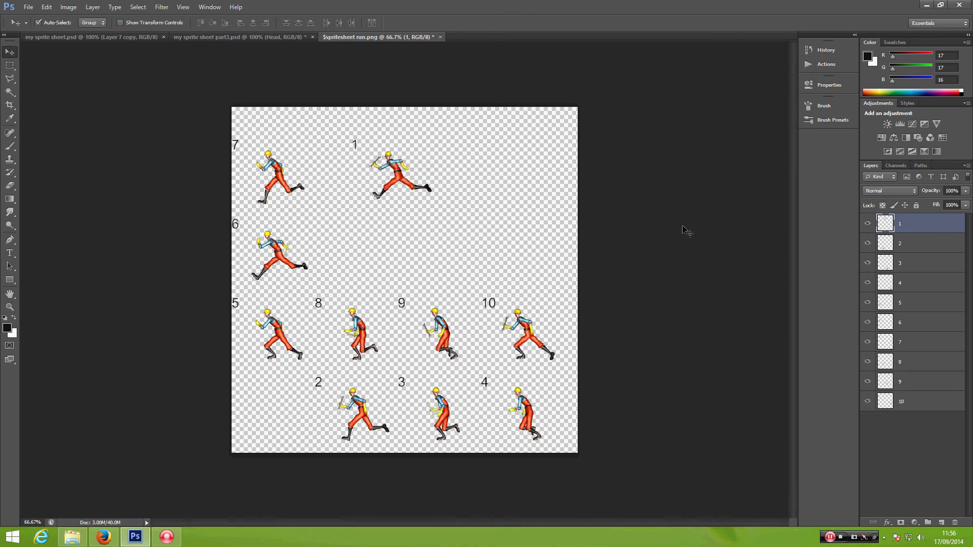
{"action": "left_click", "coordinate": [908, 248]}
{"action": "left_click_drag", "start_coordinate": [364, 415], "coordinate": [396, 176]}
{"action": "left_click_drag", "start_coordinate": [443, 416], "coordinate": [395, 180]}
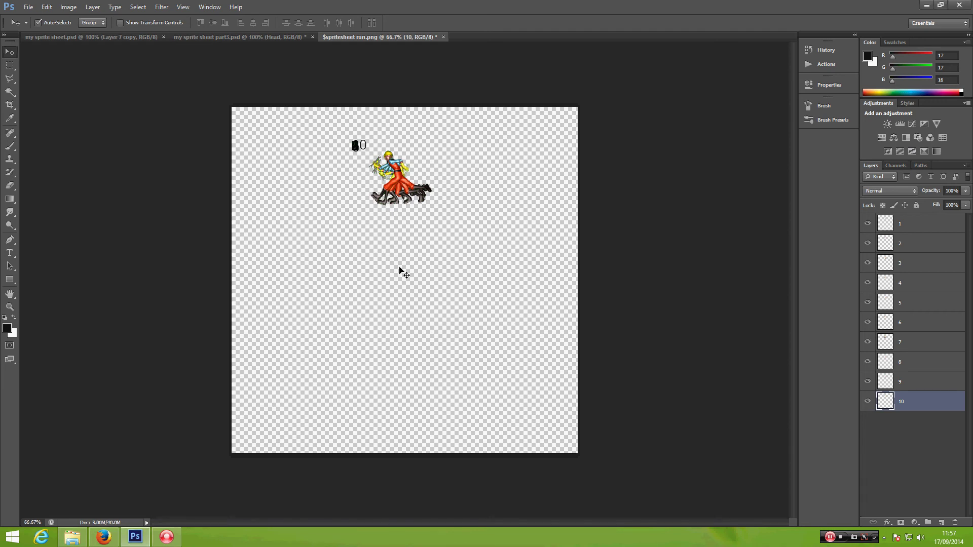
- Show the Timeline panel and hide layers 3 through 10 so only sprite 1 is visible
{"action": "left_click", "coordinate": [209, 7]}
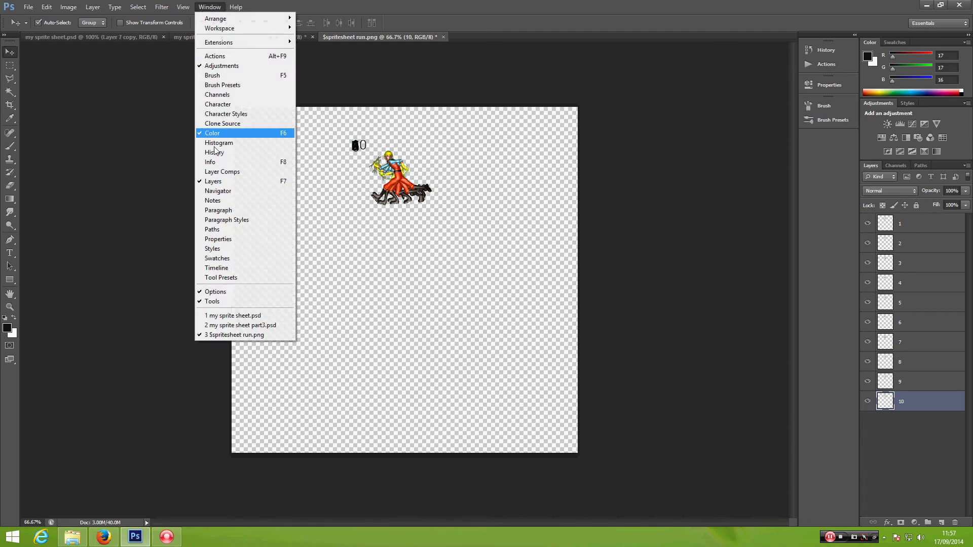
{"action": "left_click", "coordinate": [222, 268]}
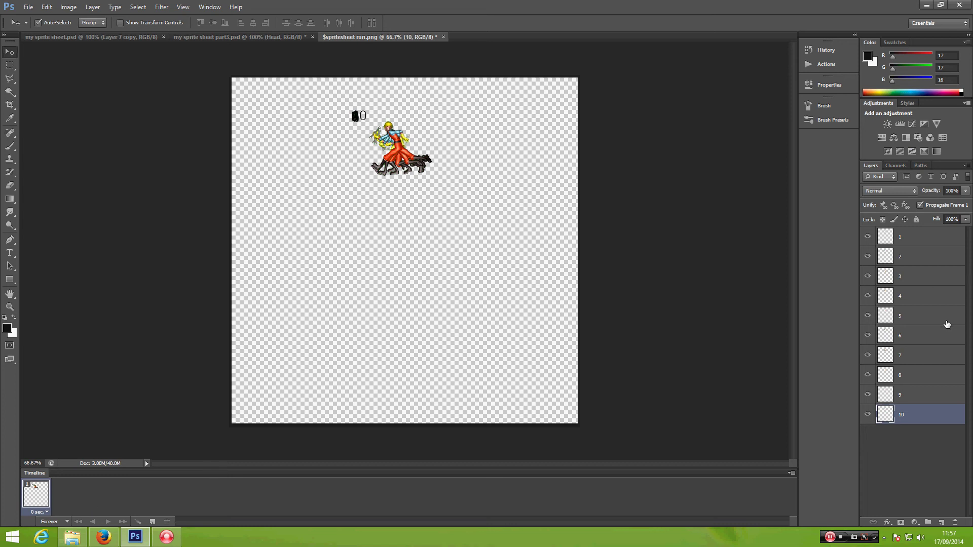
{"action": "left_click", "coordinate": [867, 275]}
{"action": "left_click", "coordinate": [868, 296]}
{"action": "left_click", "coordinate": [867, 315]}
{"action": "left_click", "coordinate": [867, 336]}
{"action": "left_click", "coordinate": [867, 355]}
{"action": "left_click", "coordinate": [867, 375]}
{"action": "left_click", "coordinate": [867, 395]}
{"action": "left_click", "coordinate": [868, 415]}
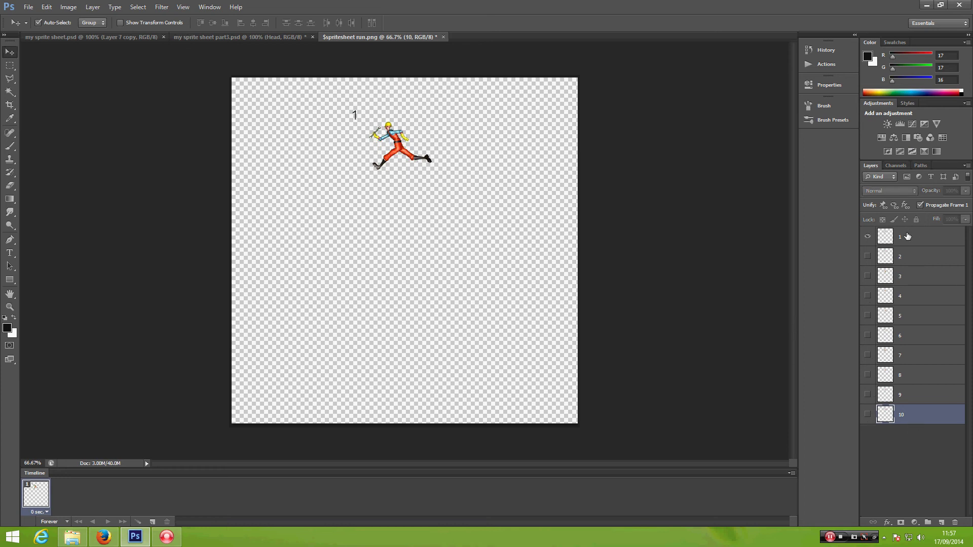
- Duplicate the animation frame until the timeline holds ten frames, then deselect the layer
{"action": "left_click", "coordinate": [152, 522]}
{"action": "left_click", "coordinate": [153, 522]}
{"action": "left_click", "coordinate": [152, 522]}
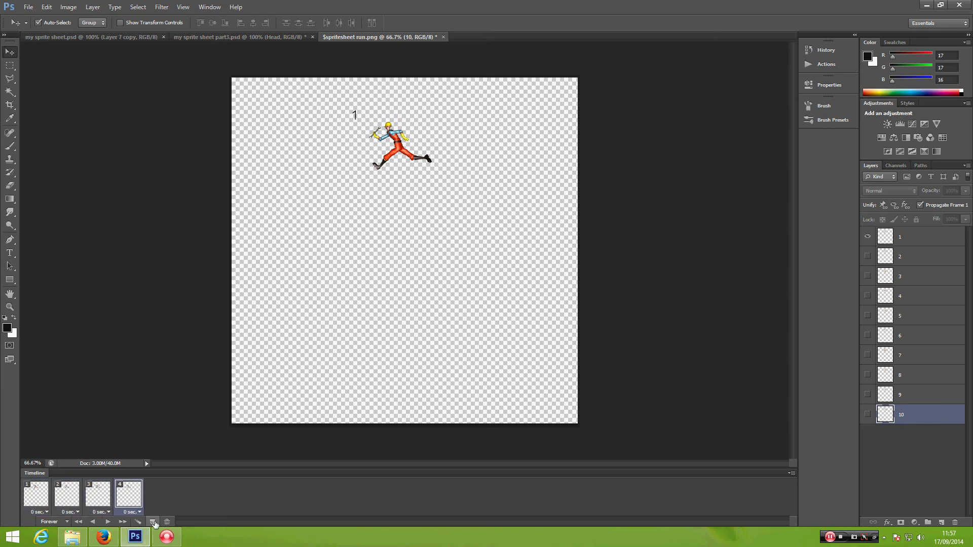
{"action": "left_click", "coordinate": [153, 522]}
{"action": "left_click", "coordinate": [153, 522]}
{"action": "left_click", "coordinate": [153, 522]}
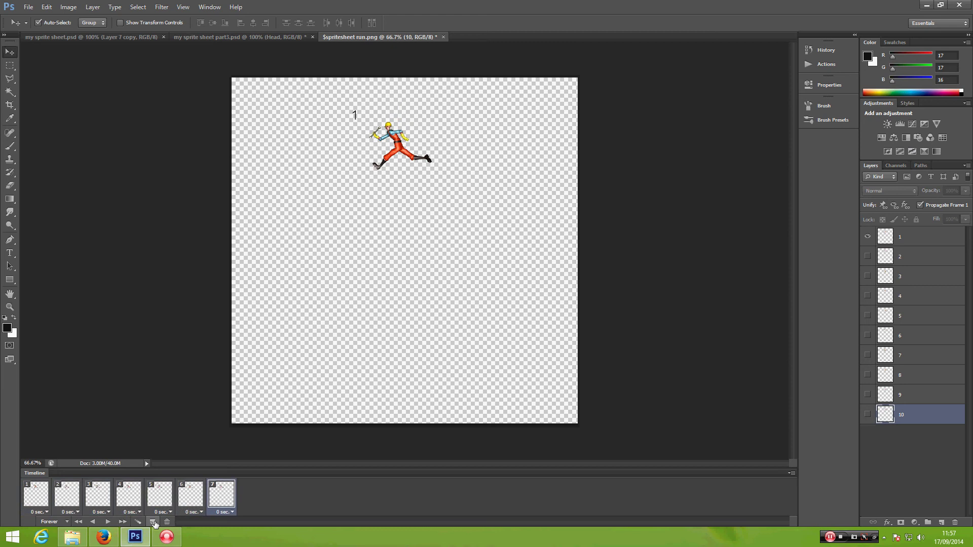
{"action": "left_click", "coordinate": [153, 522]}
{"action": "left_click", "coordinate": [152, 522]}
{"action": "left_click", "coordinate": [152, 522]}
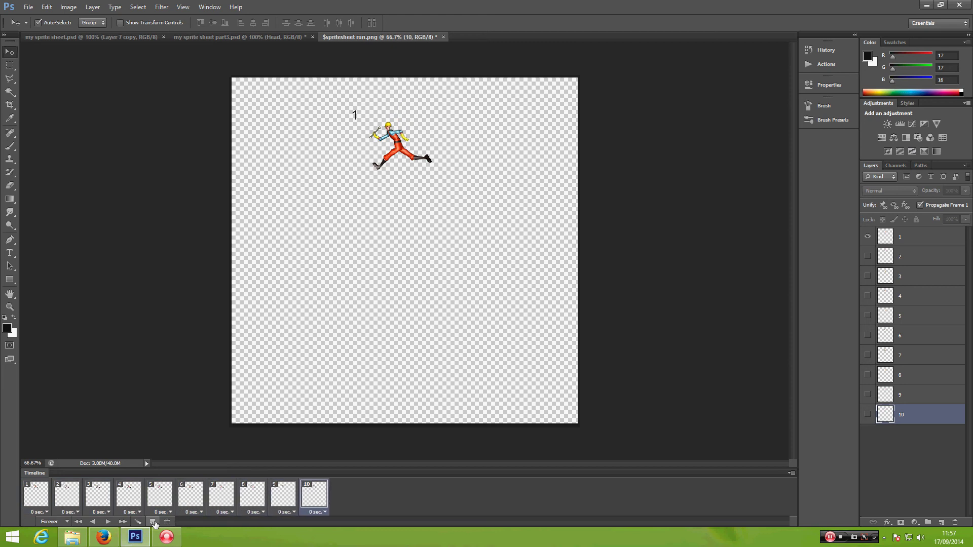
{"action": "left_click", "coordinate": [895, 449]}
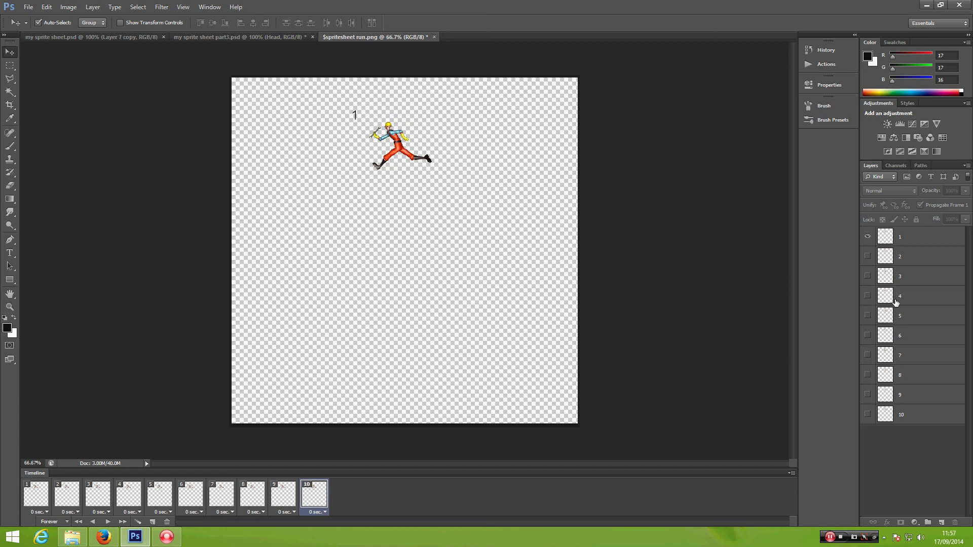
- Make frames 2, 3 and 4 show sprites 2, 3 and 4 instead of sprite 1
{"action": "left_click", "coordinate": [37, 494]}
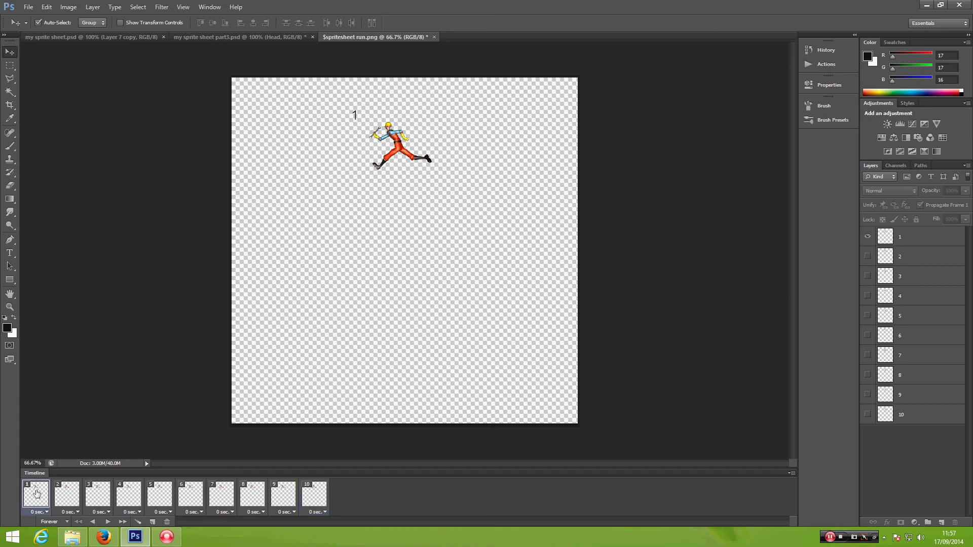
{"action": "left_click", "coordinate": [68, 499]}
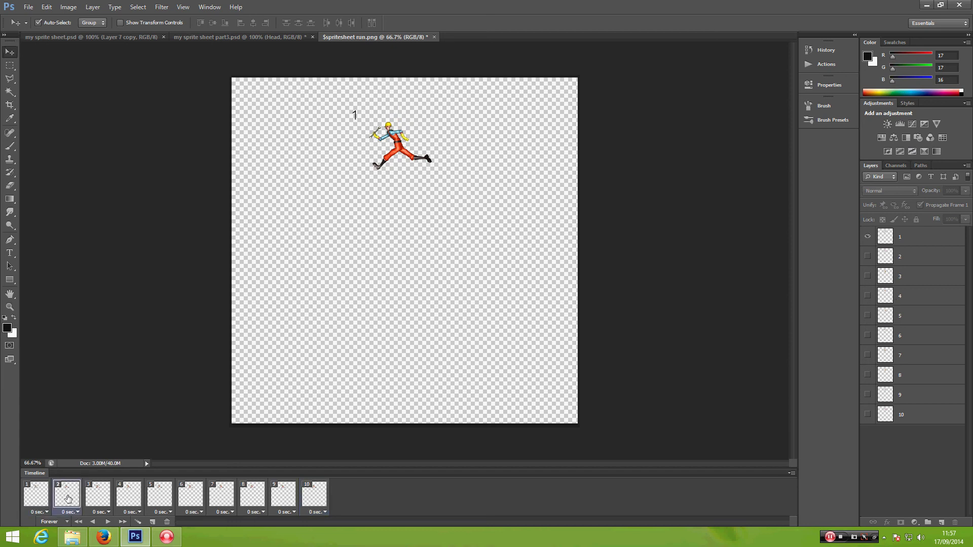
{"action": "left_click", "coordinate": [867, 238]}
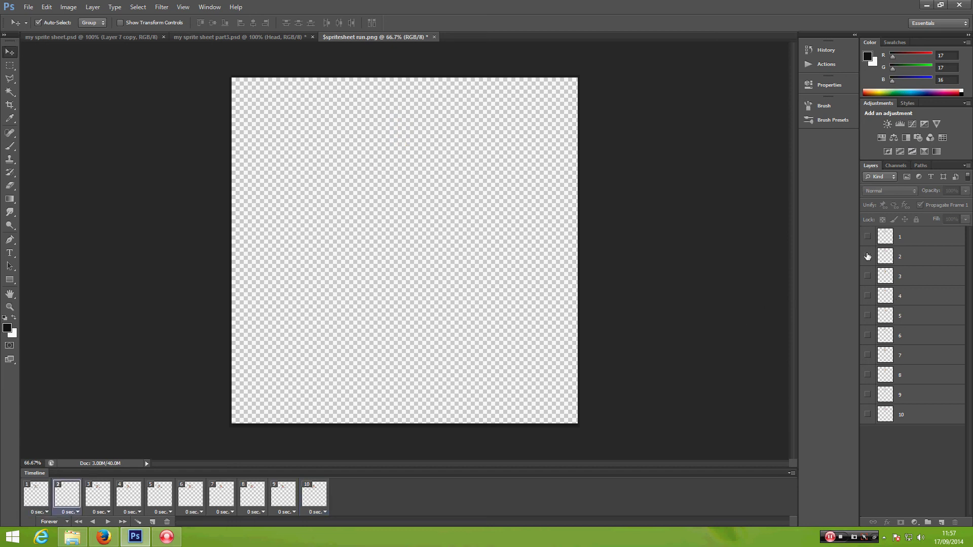
{"action": "left_click", "coordinate": [868, 256]}
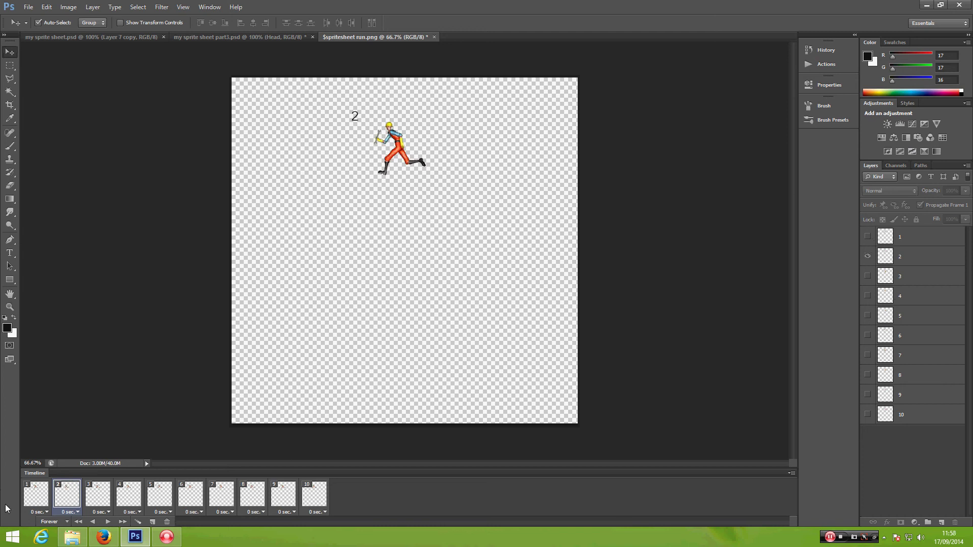
{"action": "left_click", "coordinate": [98, 501]}
{"action": "left_click", "coordinate": [867, 237]}
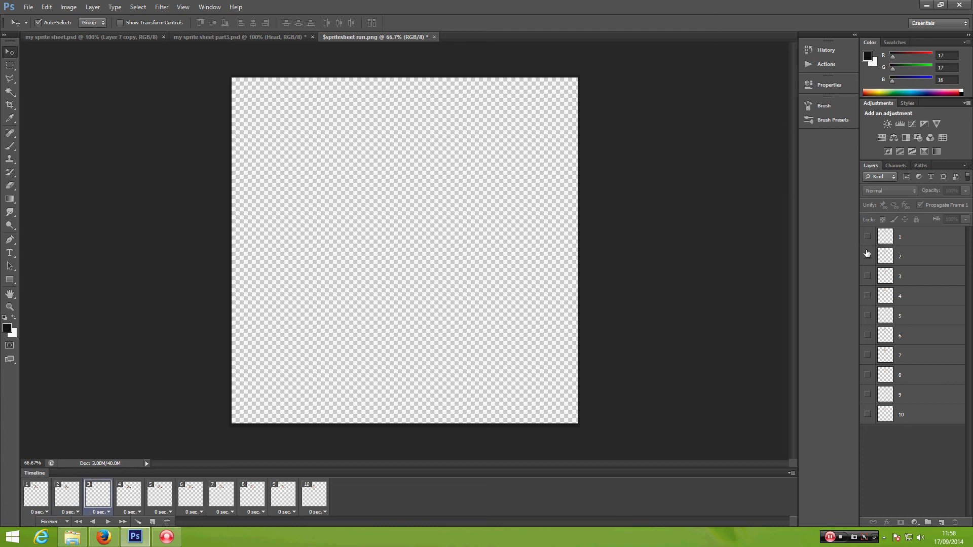
{"action": "left_click", "coordinate": [868, 276]}
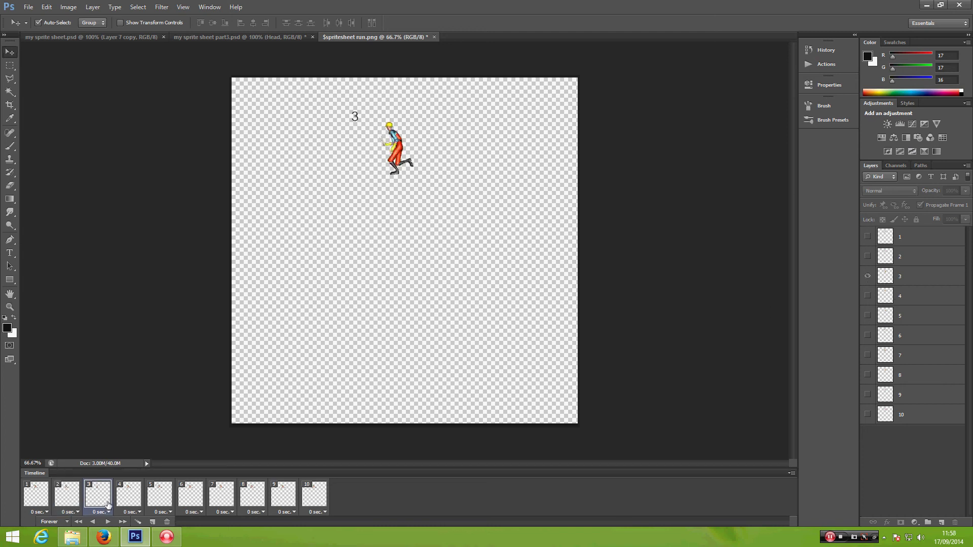
{"action": "left_click", "coordinate": [133, 499]}
{"action": "left_click", "coordinate": [867, 238]}
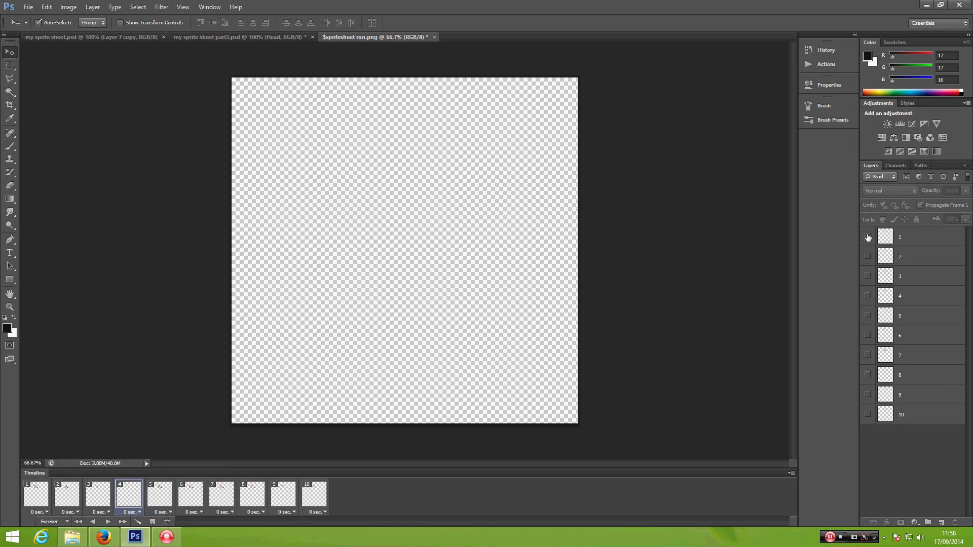
{"action": "left_click", "coordinate": [867, 296]}
- Make frames 5, 6 and 7 show only their matching sprites 5, 6 and 7
{"action": "left_click", "coordinate": [164, 498]}
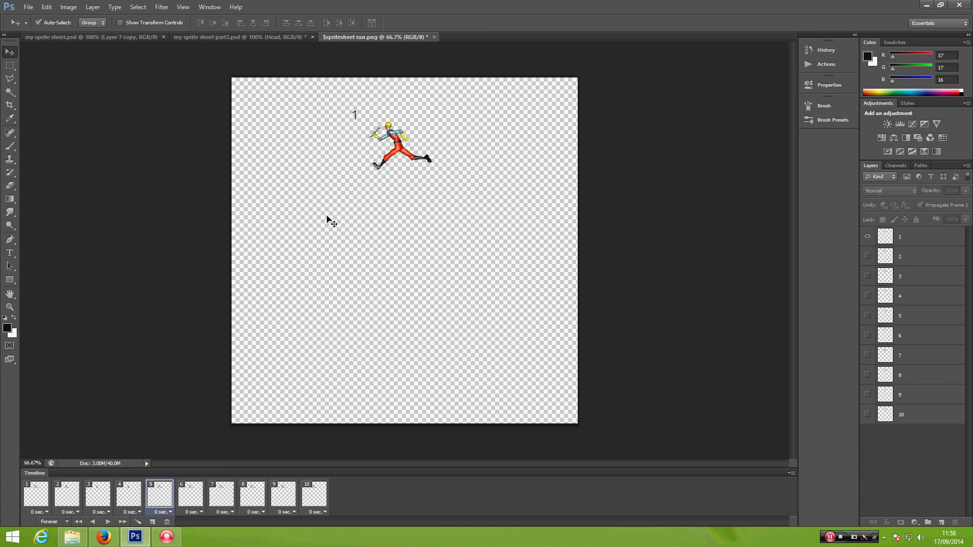
{"action": "left_click", "coordinate": [868, 237]}
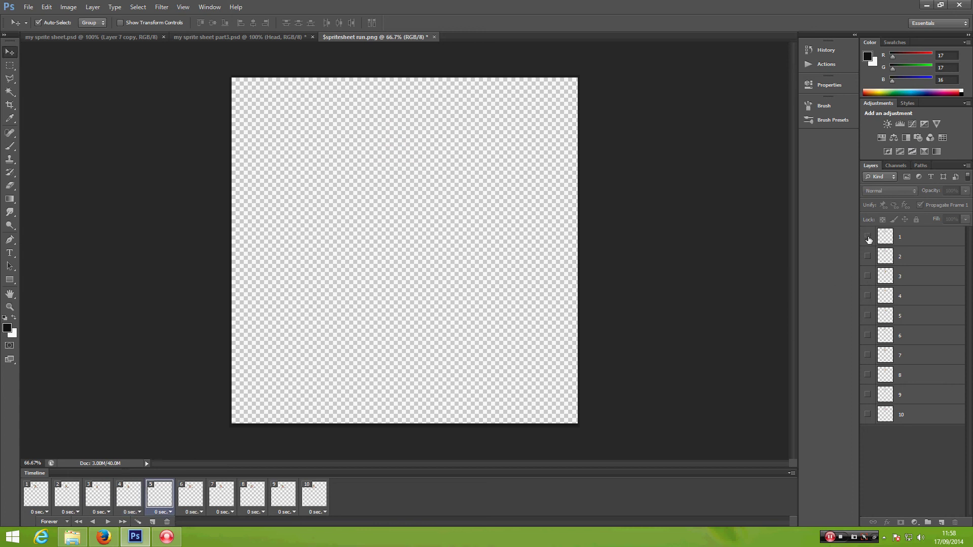
{"action": "left_click", "coordinate": [905, 316]}
{"action": "left_click", "coordinate": [868, 316]}
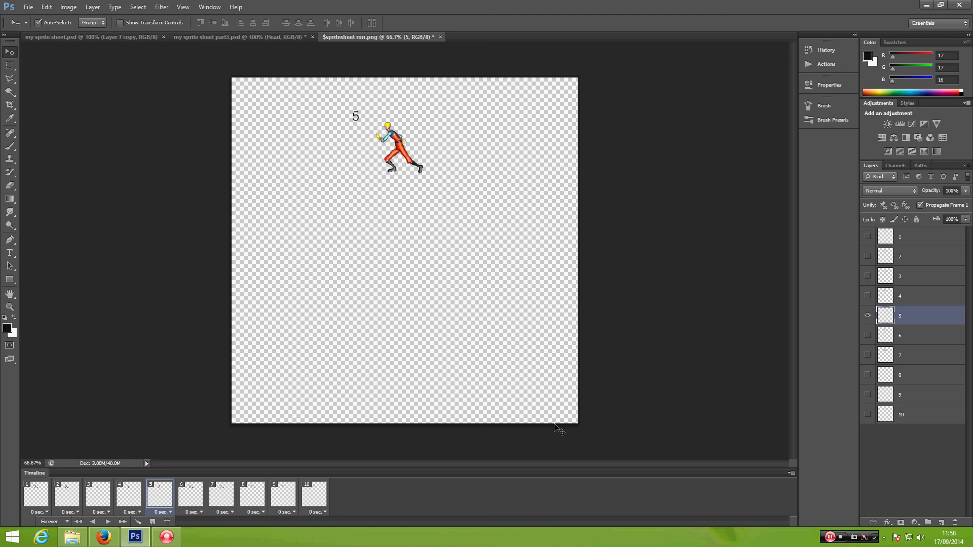
{"action": "left_click", "coordinate": [194, 499]}
{"action": "left_click", "coordinate": [868, 237]}
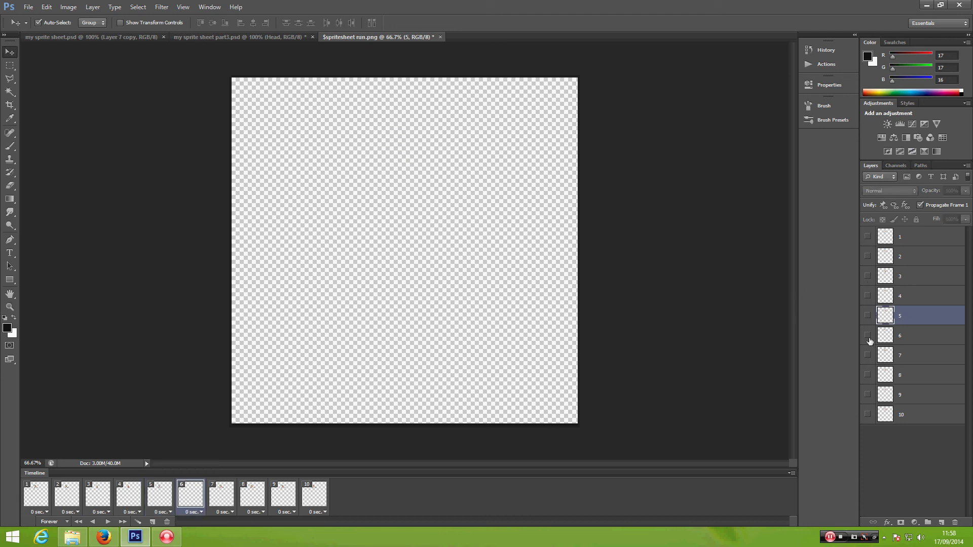
{"action": "left_click", "coordinate": [868, 335]}
{"action": "left_click", "coordinate": [232, 497]}
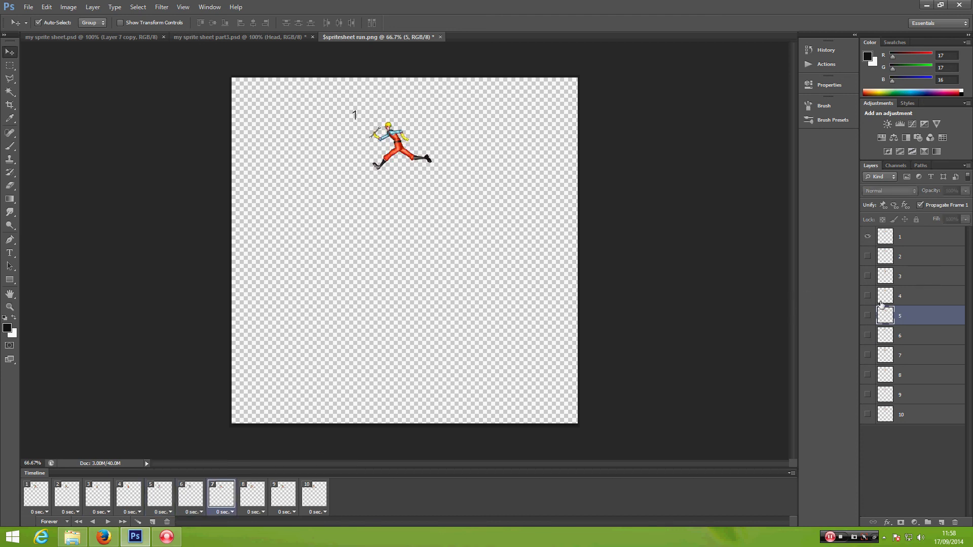
{"action": "left_click", "coordinate": [868, 237]}
{"action": "left_click", "coordinate": [867, 355]}
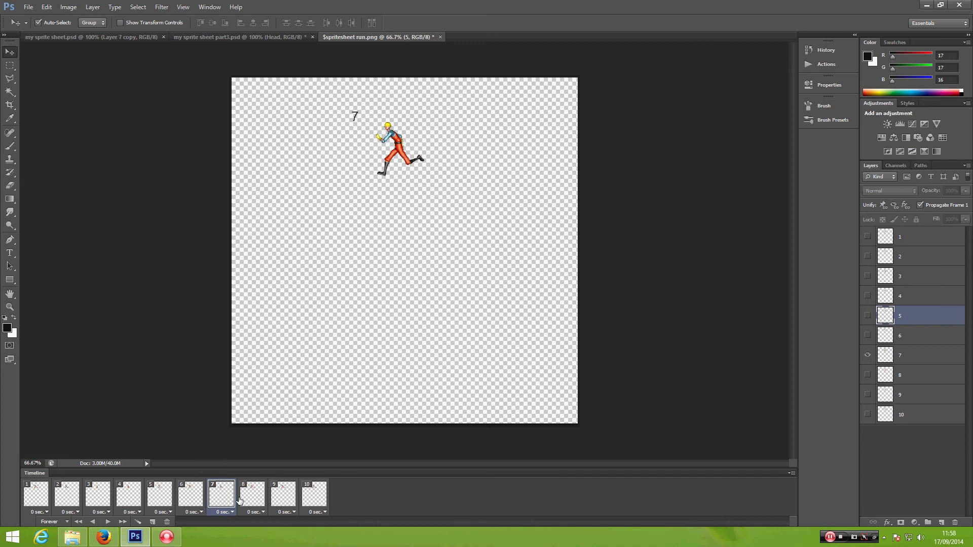
- Make frames 8, 9 and 10 show their own sprites, hiding sprite 1 in each
{"action": "left_click", "coordinate": [252, 494]}
{"action": "left_click", "coordinate": [868, 237]}
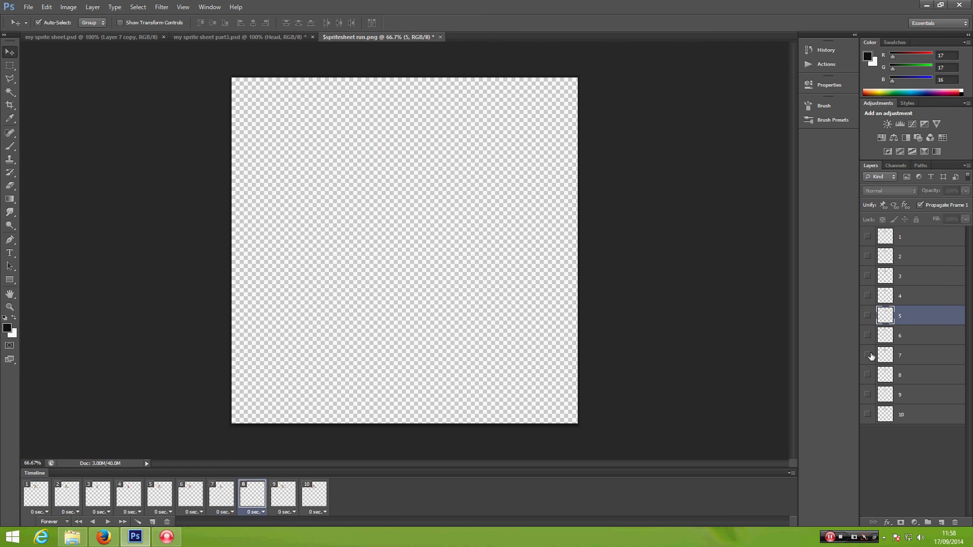
{"action": "left_click", "coordinate": [285, 496]}
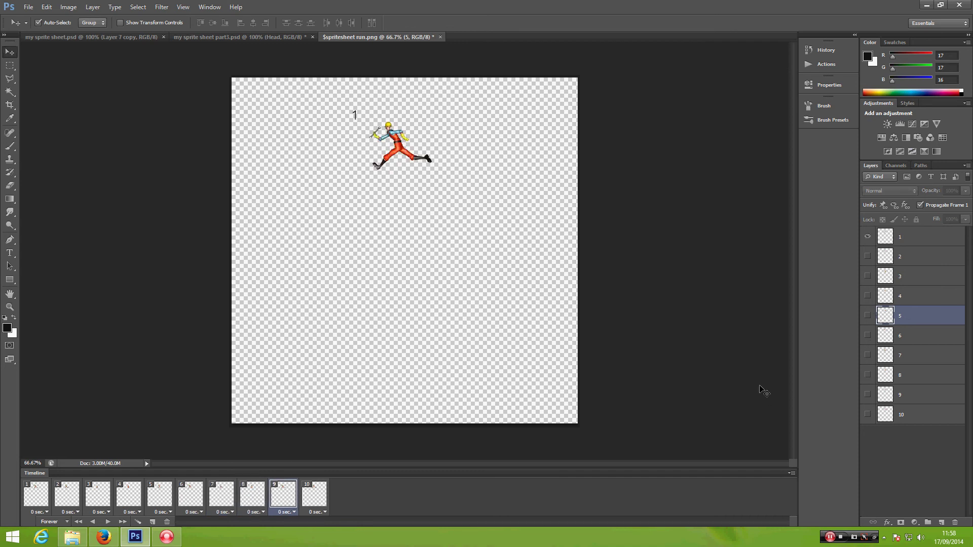
{"action": "left_click", "coordinate": [868, 395]}
{"action": "left_click", "coordinate": [867, 238]}
{"action": "left_click", "coordinate": [904, 417]}
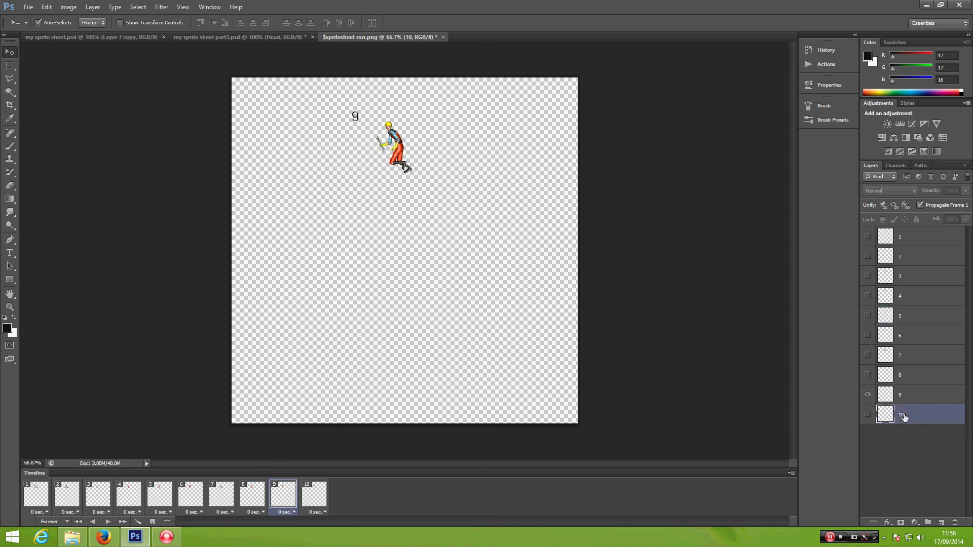
{"action": "left_click", "coordinate": [321, 505]}
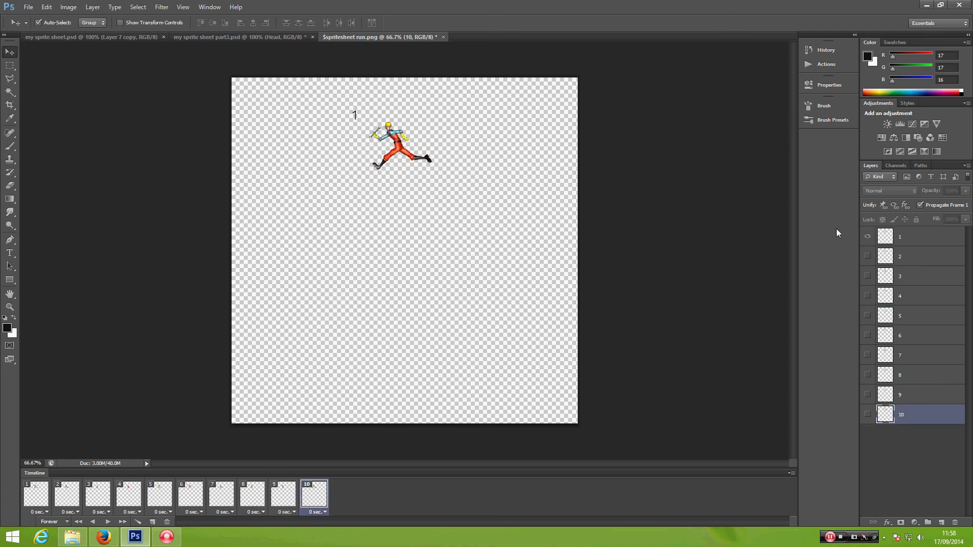
{"action": "left_click", "coordinate": [867, 415]}
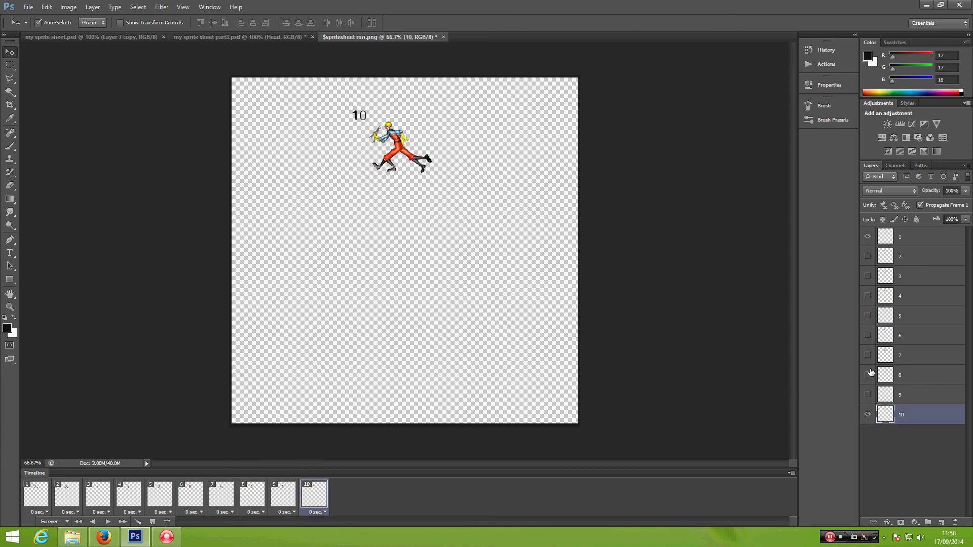
{"action": "left_click", "coordinate": [868, 236]}
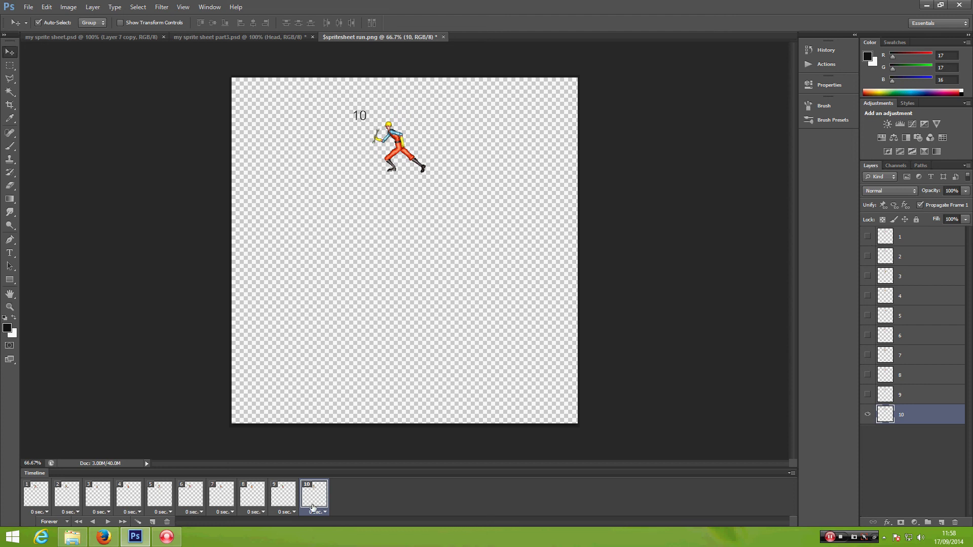
- Set the delay of all ten animation frames to 0.1 seconds
{"action": "left_click", "coordinate": [35, 498], "text": "shift"}
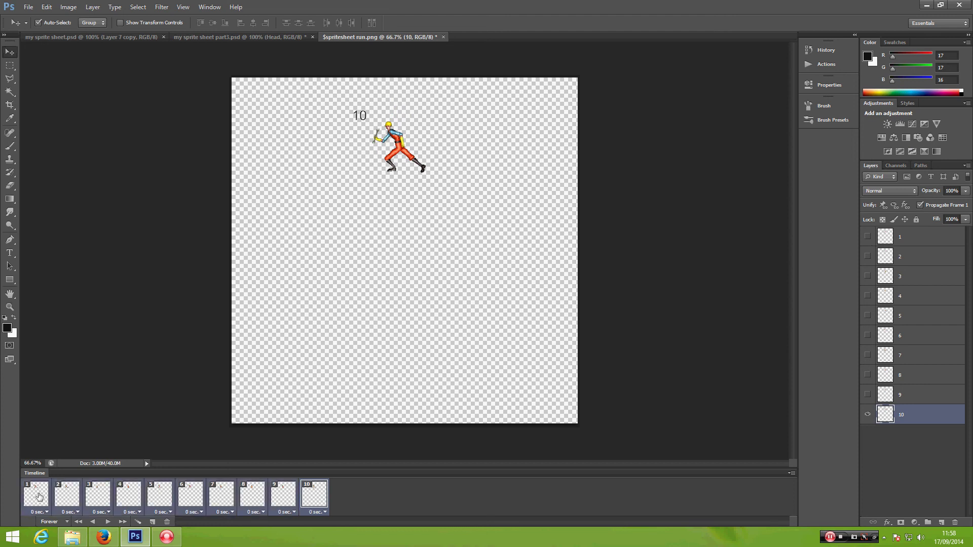
{"action": "left_click", "coordinate": [317, 512]}
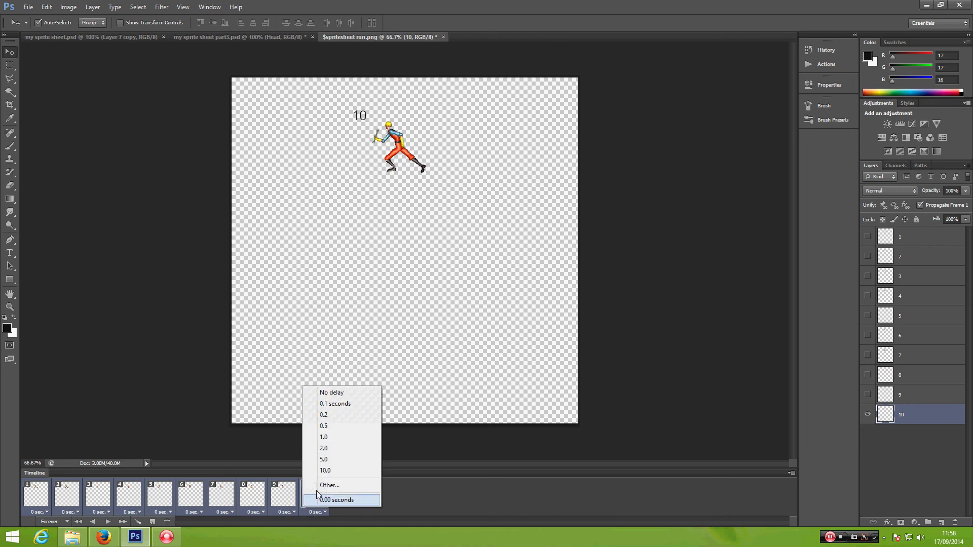
{"action": "left_click", "coordinate": [332, 405]}
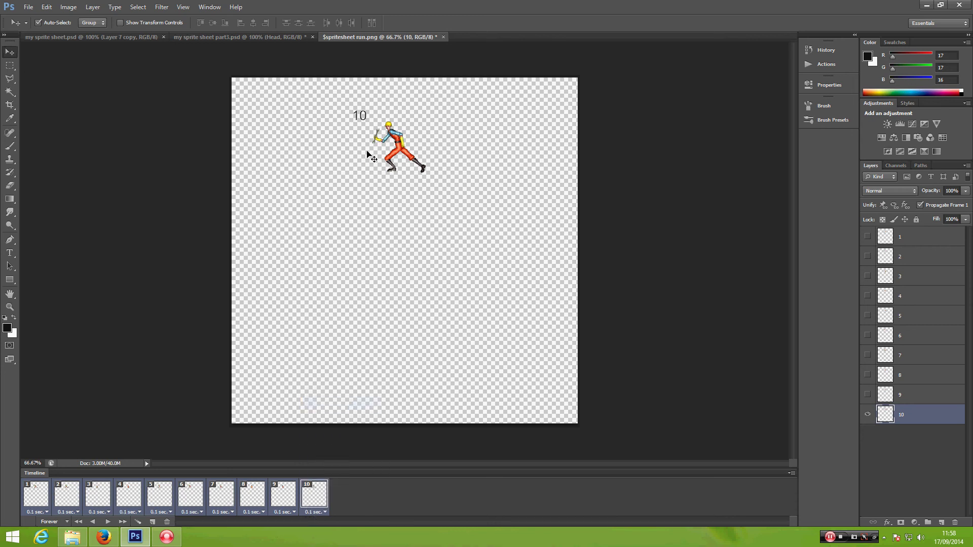
- Play the running animation to check it, then rest it back on frame 1
{"action": "left_click", "coordinate": [108, 522]}
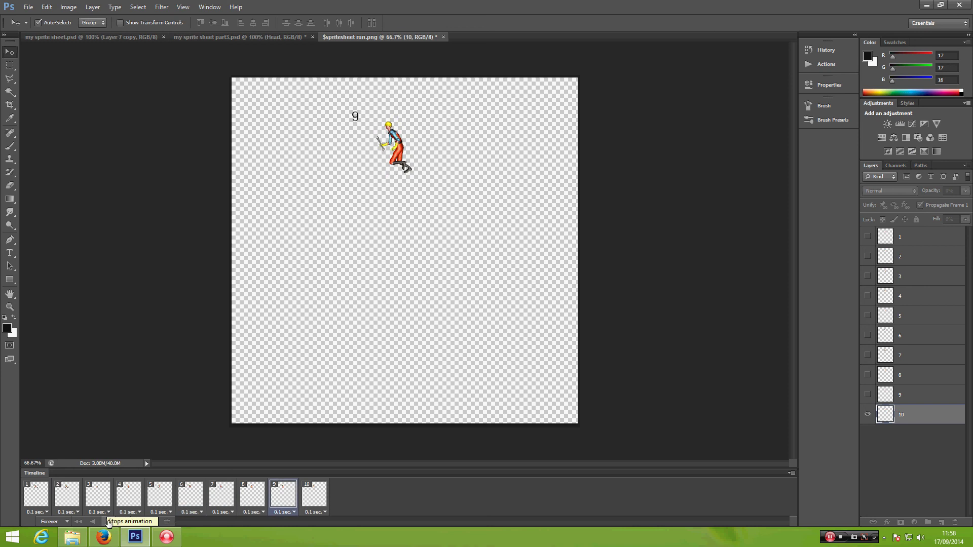
{"action": "left_click", "coordinate": [108, 522]}
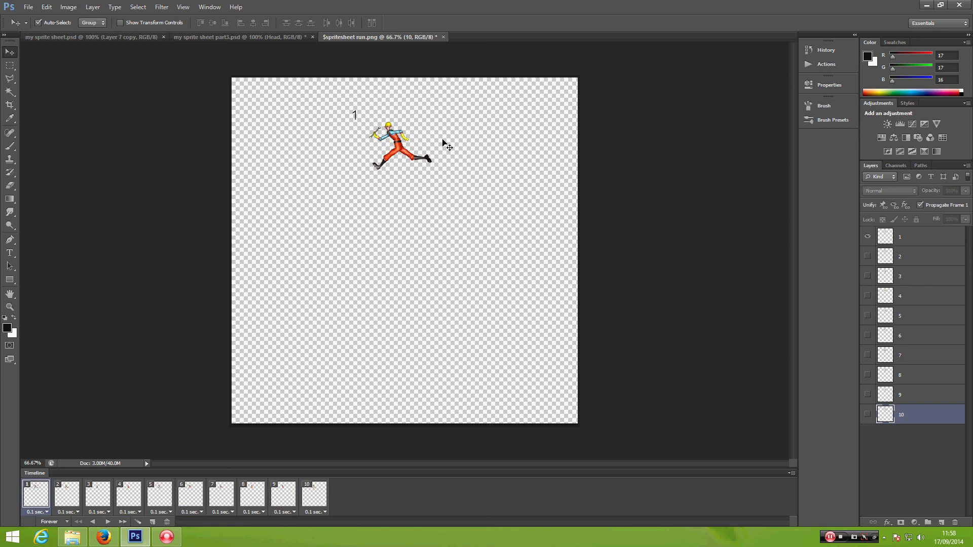
{"action": "left_click", "coordinate": [208, 36]}
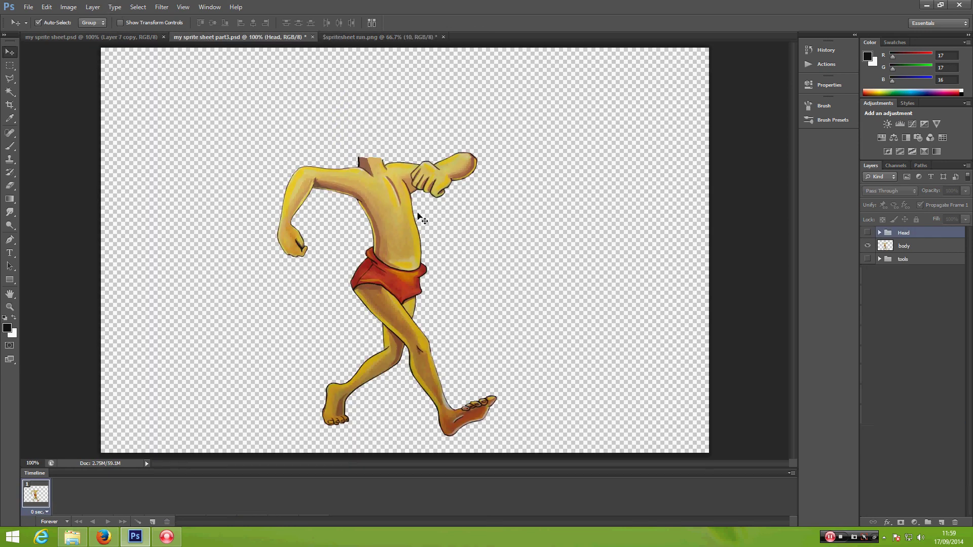
{"action": "left_click", "coordinate": [377, 37]}
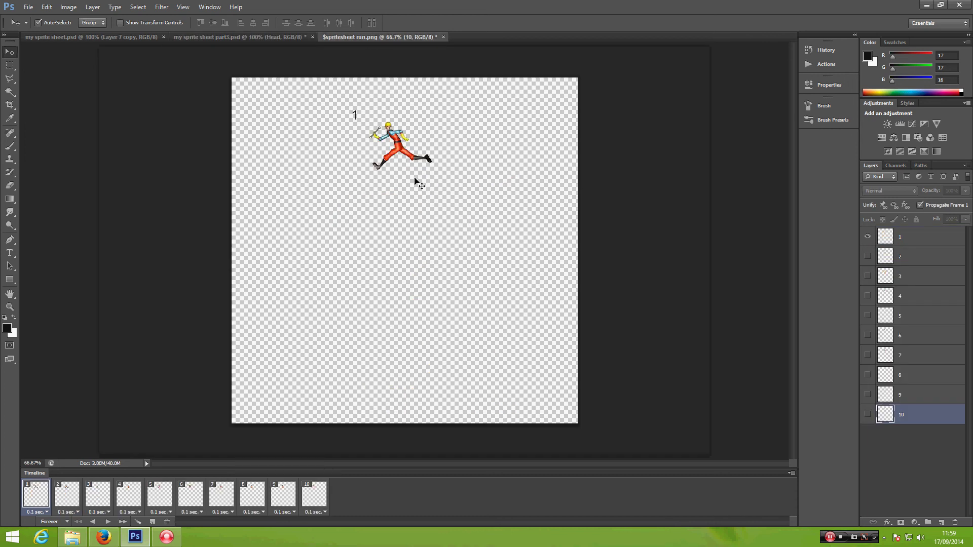
{"action": "left_click", "coordinate": [108, 522]}
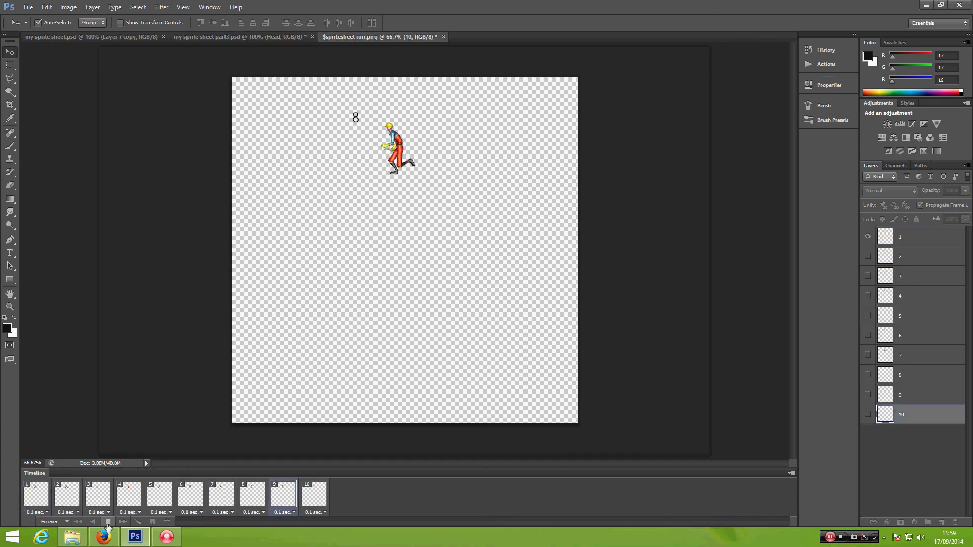
{"action": "left_click", "coordinate": [108, 522]}
{"action": "left_click", "coordinate": [91, 522]}
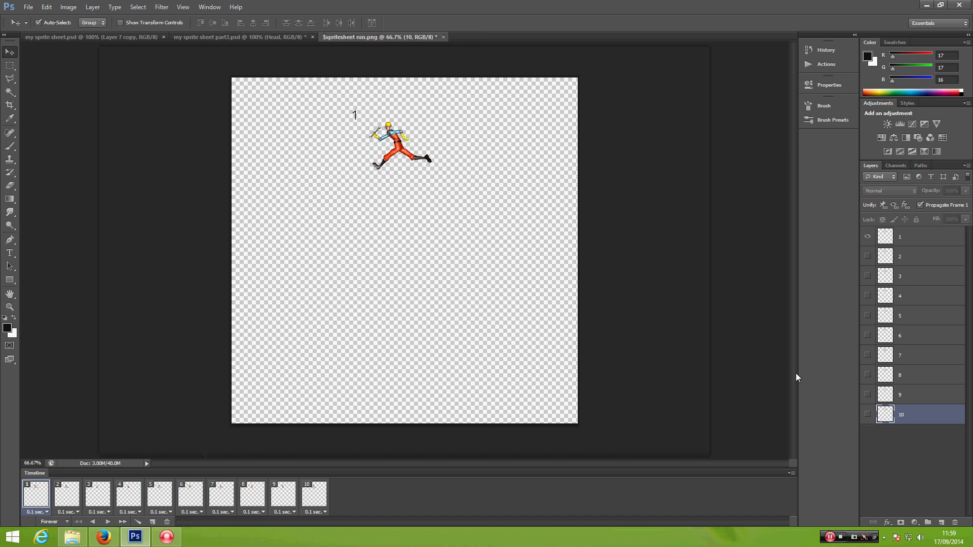
- Select all ten frame layers, cancelling a free transform without changes
{"action": "left_click", "coordinate": [927, 240], "text": "shift"}
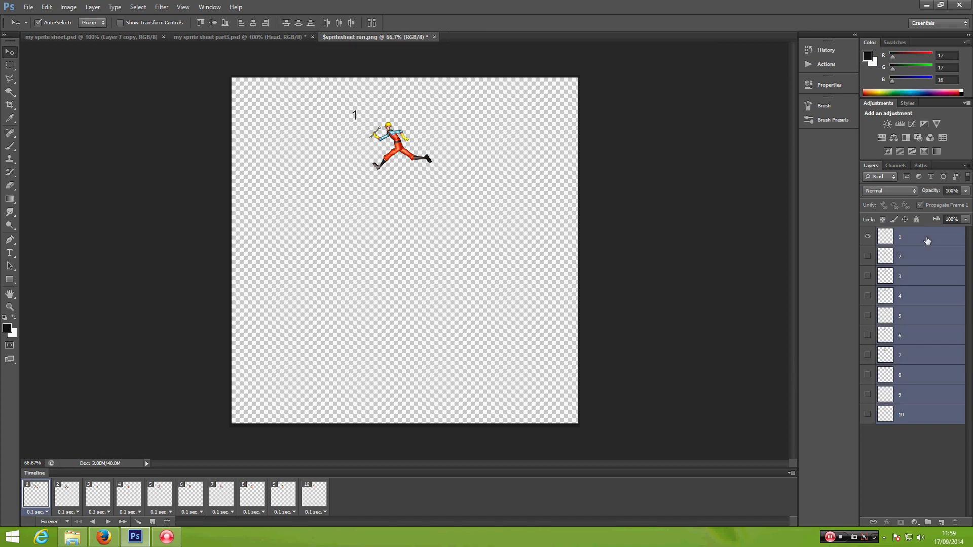
{"action": "key", "text": "ctrl+t"}
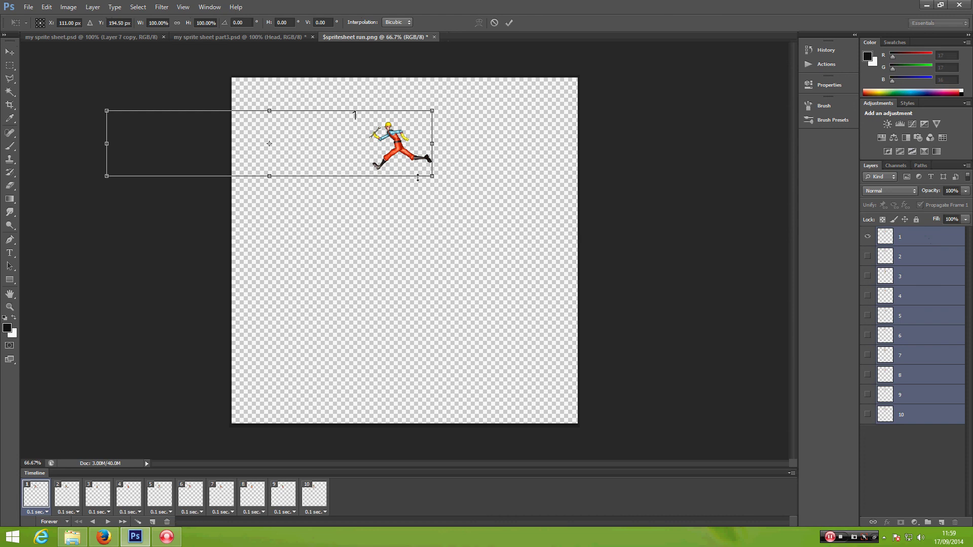
{"action": "key", "text": "Return"}
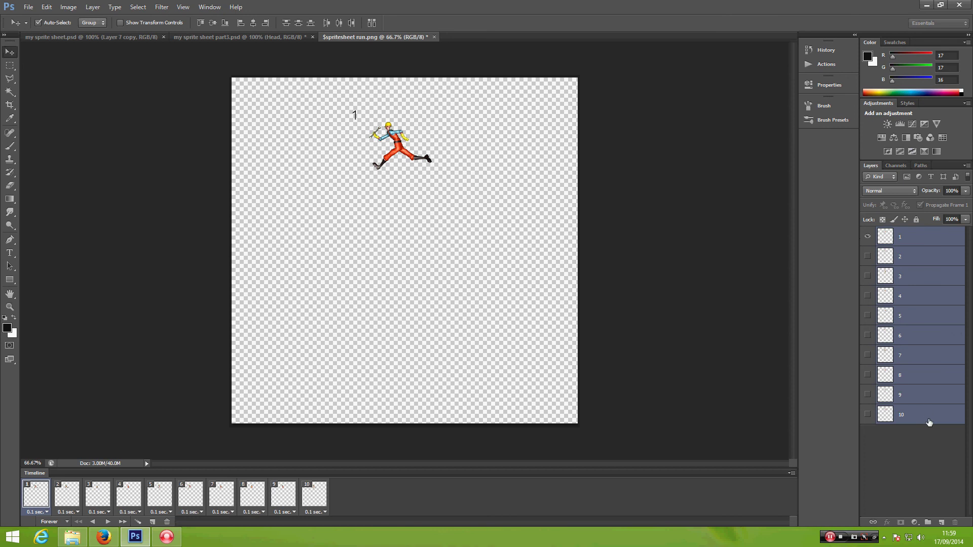
- Put the selected frame layers into a new group named 'run'
{"action": "left_click_drag", "start_coordinate": [927, 419], "coordinate": [926, 522]}
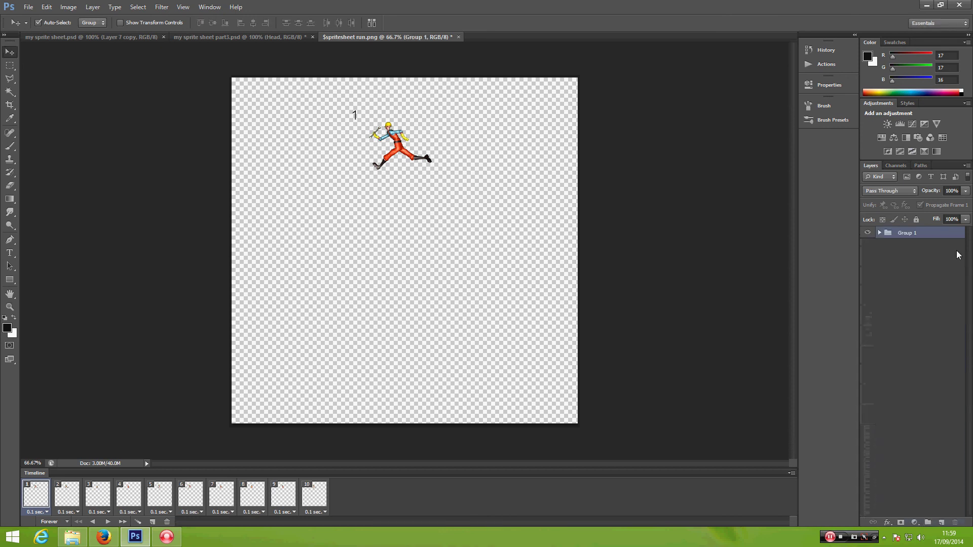
{"action": "double_click", "coordinate": [907, 233]}
{"action": "type", "text": "run"}
{"action": "key", "text": "Return"}
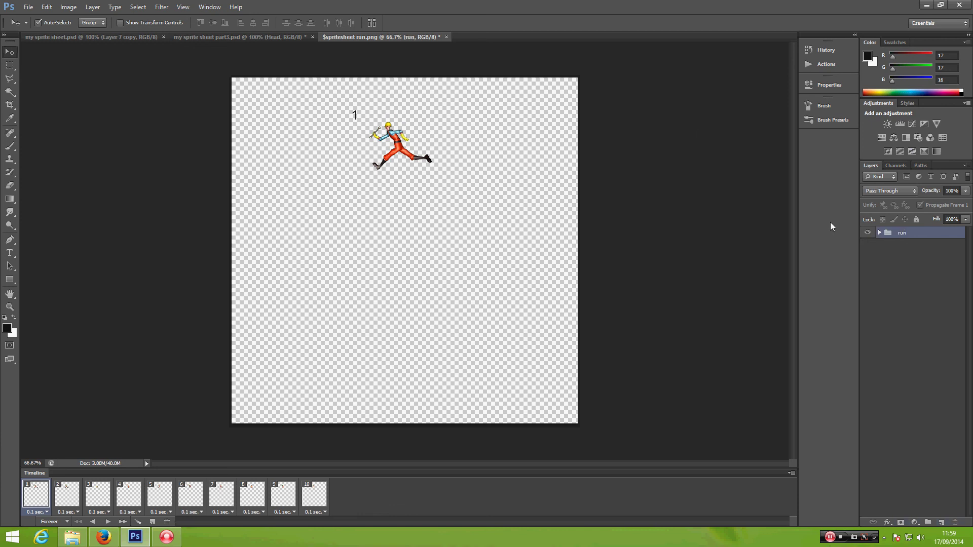
{"action": "left_click_drag", "start_coordinate": [387, 138], "coordinate": [47, 39]}
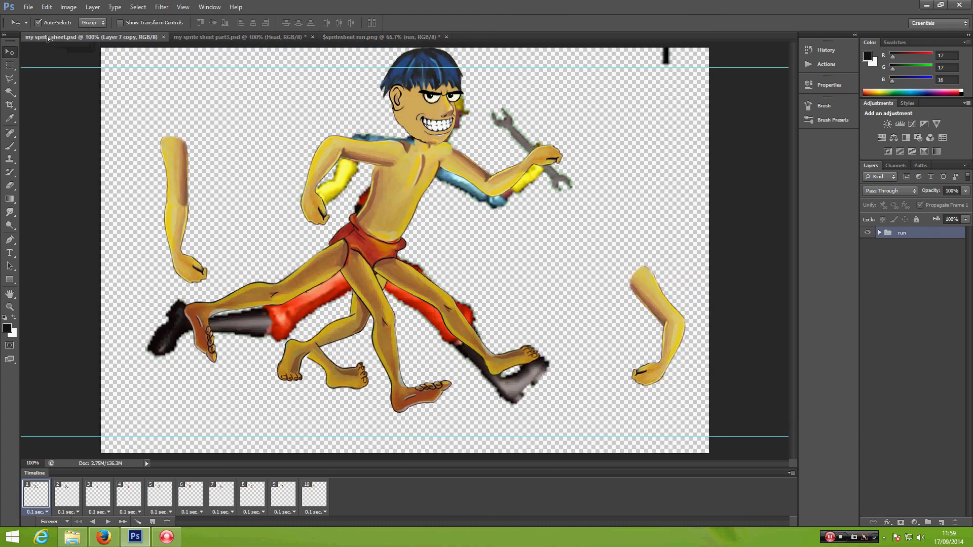
- Drop the run group into my sprite sheet part3.psd, flip it horizontally, and move it beside the legs
{"action": "left_click", "coordinate": [213, 38]}
{"action": "left_click_drag", "start_coordinate": [212, 40], "coordinate": [516, 272]}
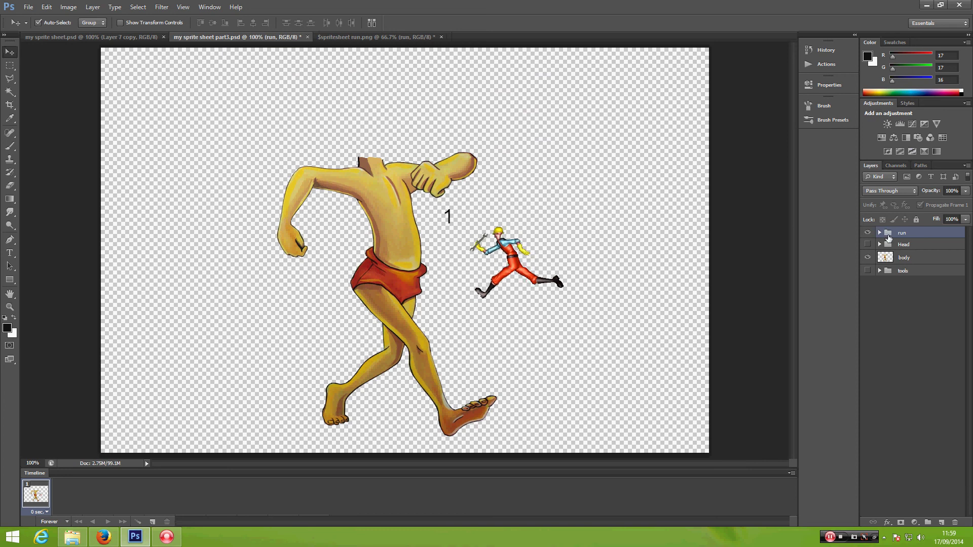
{"action": "key", "text": "ctrl+t"}
{"action": "right_click", "coordinate": [513, 263]}
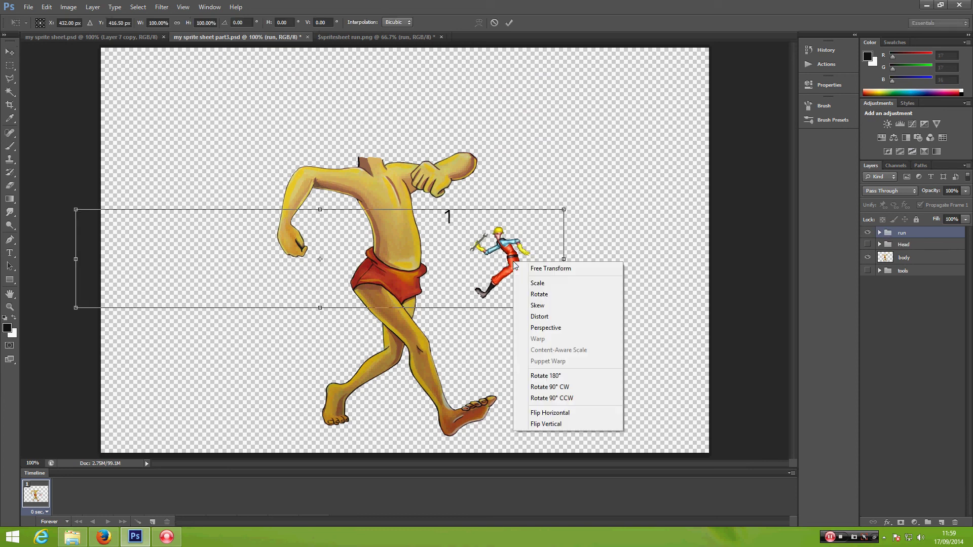
{"action": "left_click", "coordinate": [535, 412]}
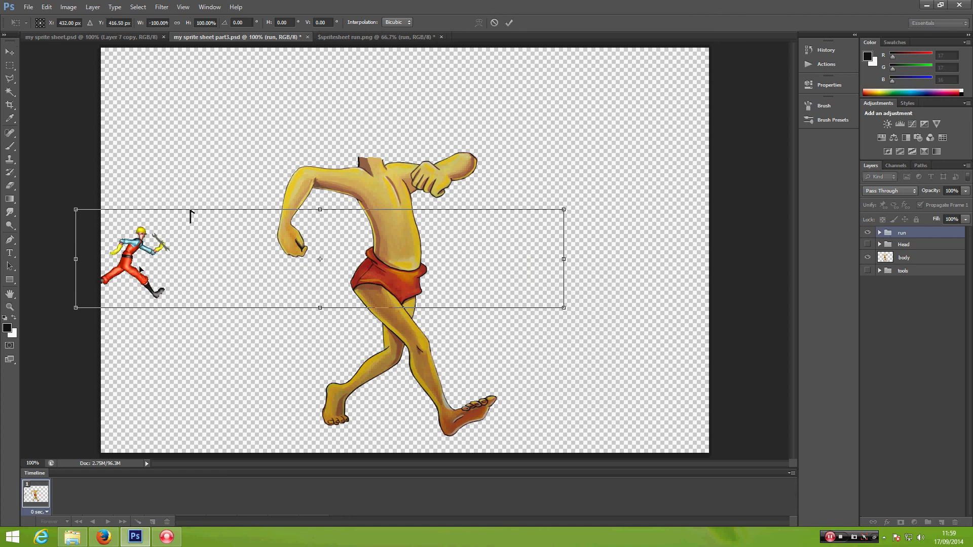
{"action": "mouse_move", "coordinate": [138, 269]}
{"action": "left_mouse_down"}
{"action": "mouse_move", "coordinate": [245, 338]}
{"action": "mouse_move", "coordinate": [273, 335]}
{"action": "mouse_move", "coordinate": [274, 294]}
{"action": "left_mouse_up"}
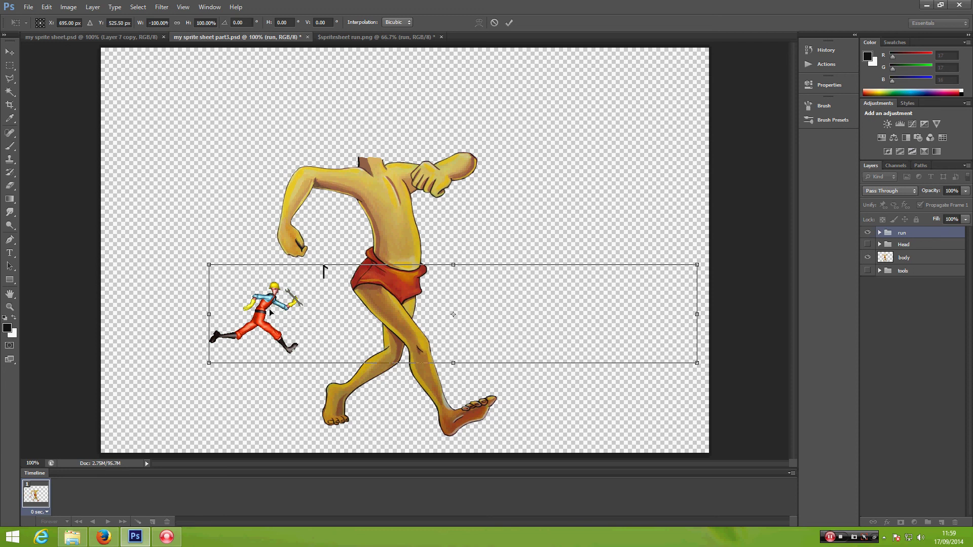
{"action": "key", "text": "Return"}
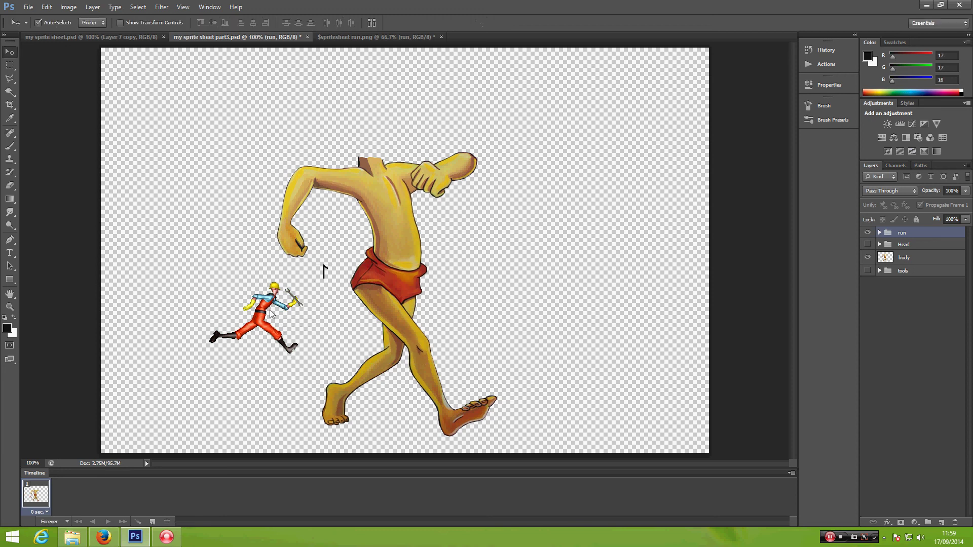
- Check the run group's frames, then make the character's Head group visible
{"action": "left_click", "coordinate": [880, 234]}
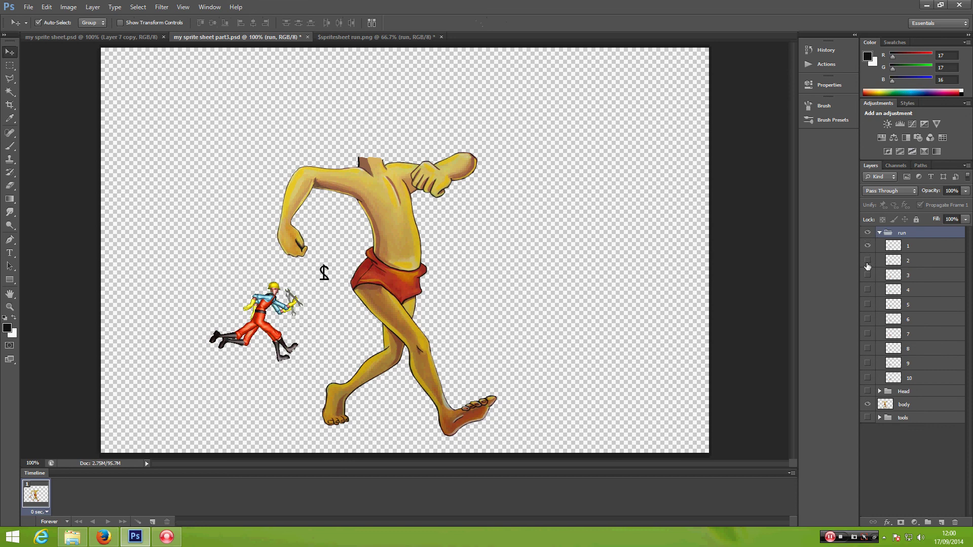
{"action": "left_click", "coordinate": [868, 246]}
{"action": "left_click", "coordinate": [868, 247]}
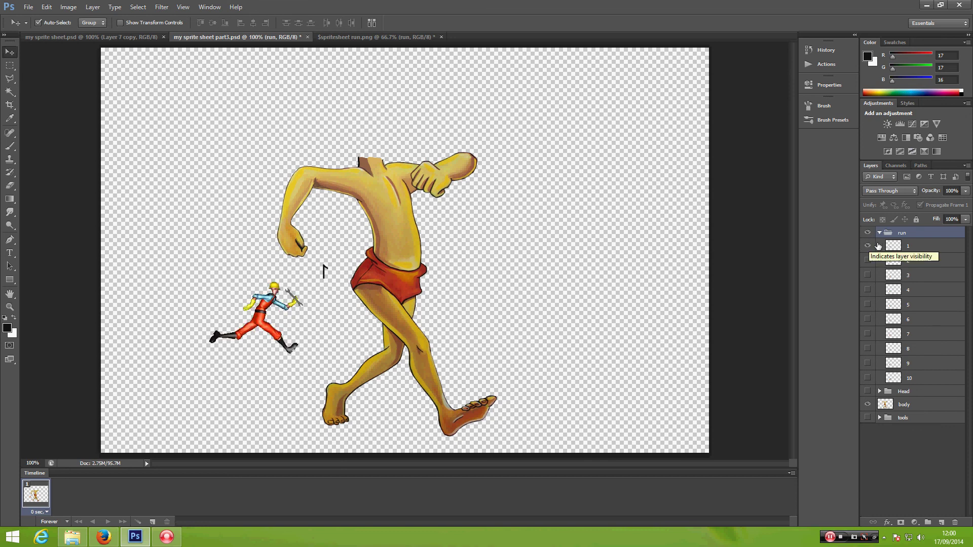
{"action": "left_click", "coordinate": [880, 233]}
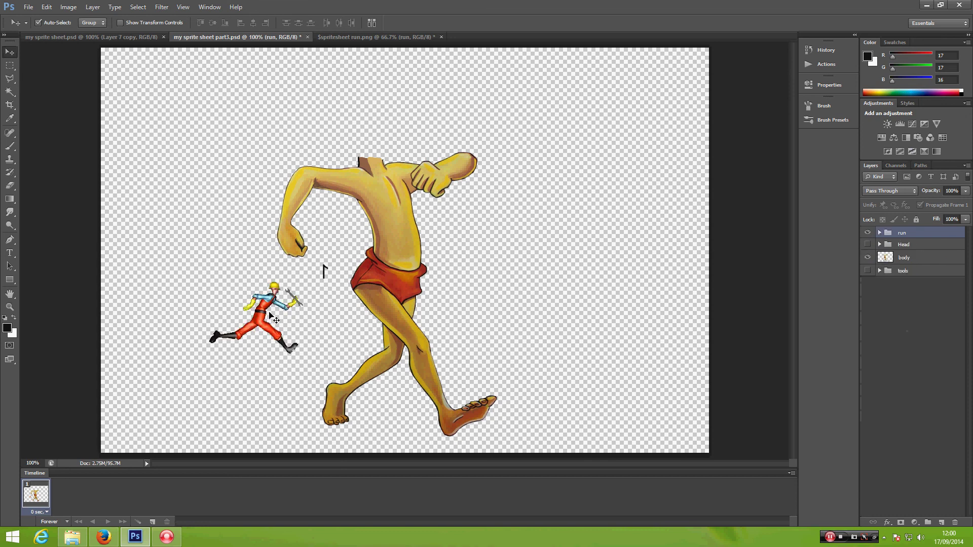
{"action": "left_click", "coordinate": [867, 245]}
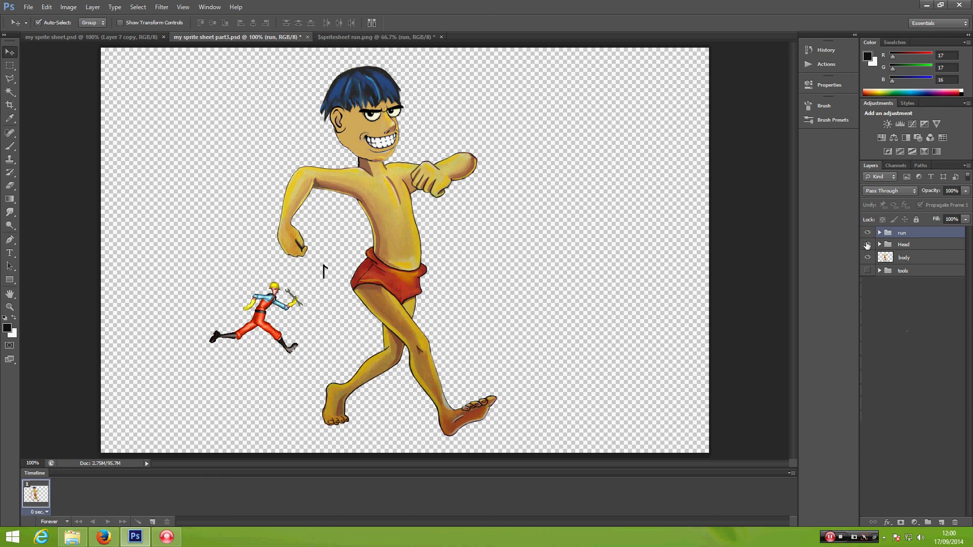
- With rulers shown, add horizontal guides at the top of the head and the feet
{"action": "key", "text": "ctrl+minus"}
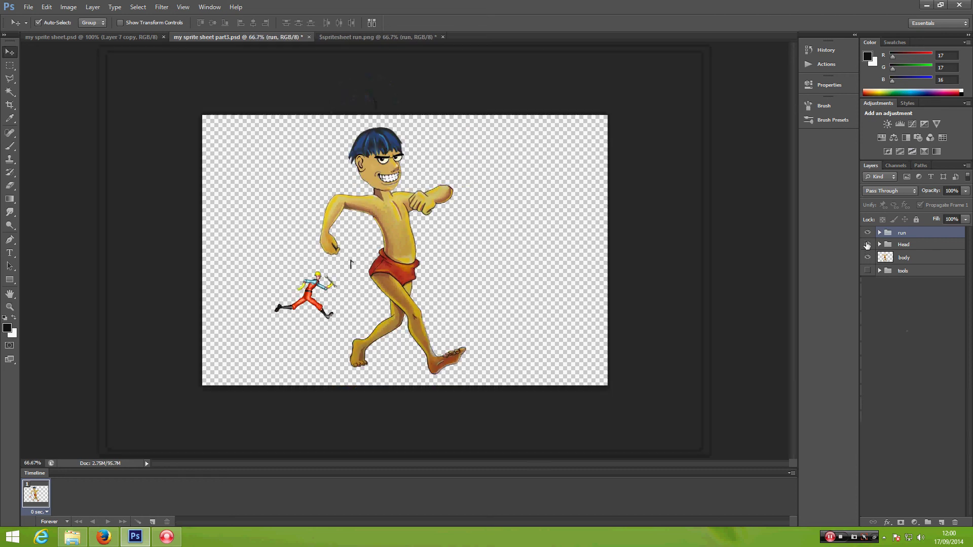
{"action": "key", "text": "ctrl+r"}
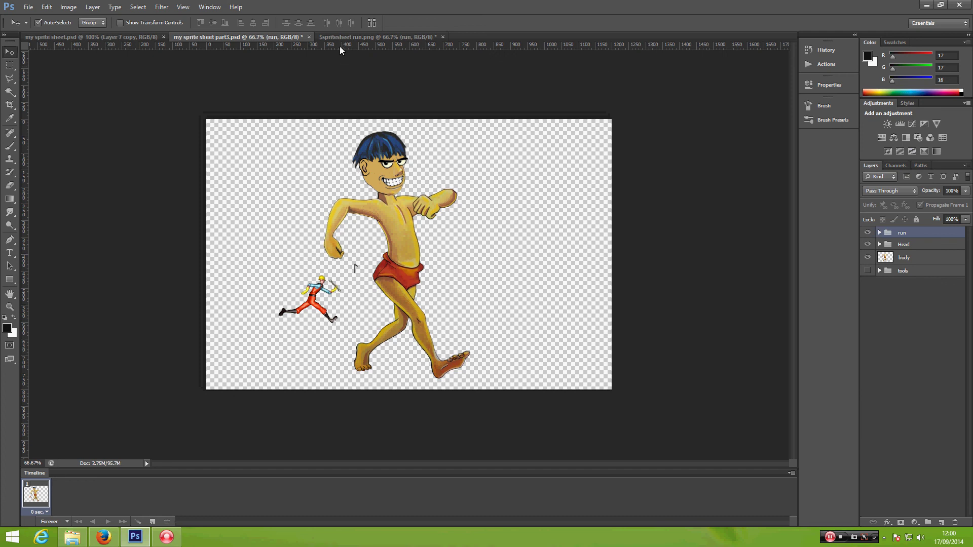
{"action": "left_click_drag", "start_coordinate": [340, 46], "coordinate": [381, 131]}
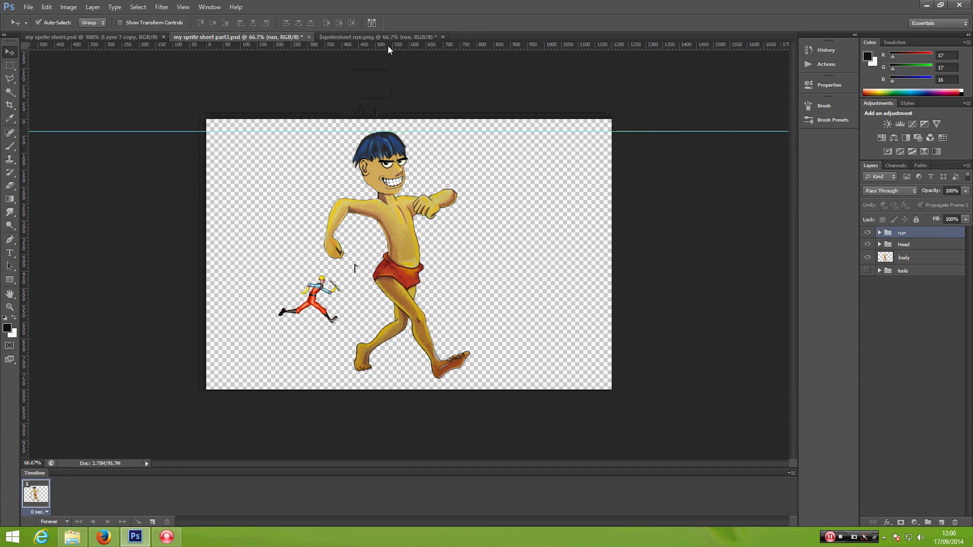
{"action": "left_click_drag", "start_coordinate": [388, 46], "coordinate": [423, 378]}
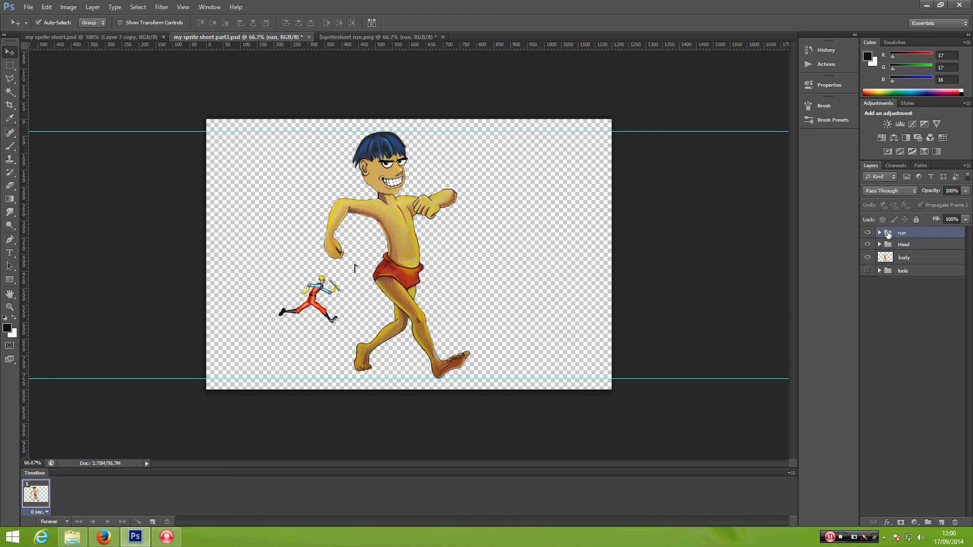
- Scale the runner up in stages to about 509%, positioning it over the character between the guides
{"action": "key", "text": "ctrl+t"}
{"action": "left_click_drag", "start_coordinate": [316, 297], "coordinate": [424, 353]}
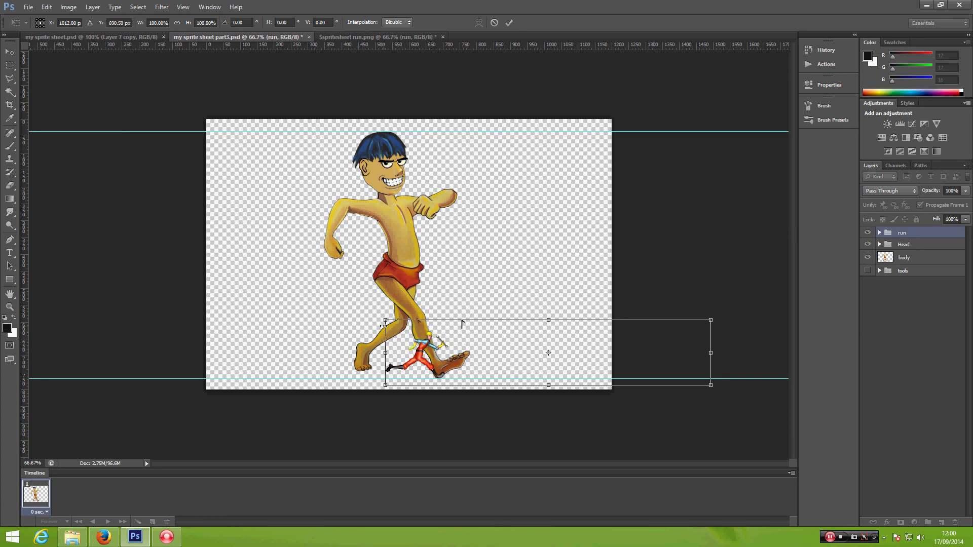
{"action": "left_click_drag", "start_coordinate": [381, 317], "coordinate": [65, 254]}
{"action": "left_click_drag", "start_coordinate": [223, 315], "coordinate": [554, 344]}
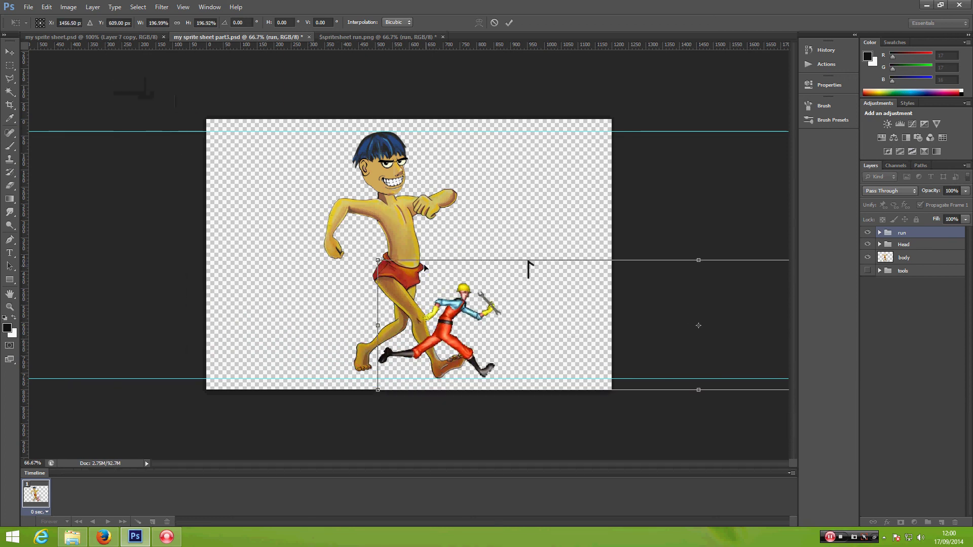
{"action": "left_click_drag", "start_coordinate": [378, 260], "coordinate": [7, 63]}
{"action": "left_click_drag", "start_coordinate": [370, 310], "coordinate": [519, 313]}
{"action": "left_click_drag", "start_coordinate": [338, 310], "coordinate": [428, 306]}
{"action": "left_click_drag", "start_coordinate": [317, 192], "coordinate": [2, 122]}
{"action": "left_click_drag", "start_coordinate": [254, 262], "coordinate": [599, 269]}
{"action": "left_click_drag", "start_coordinate": [323, 125], "coordinate": [37, 53]}
{"action": "left_click_drag", "start_coordinate": [229, 200], "coordinate": [430, 208]}
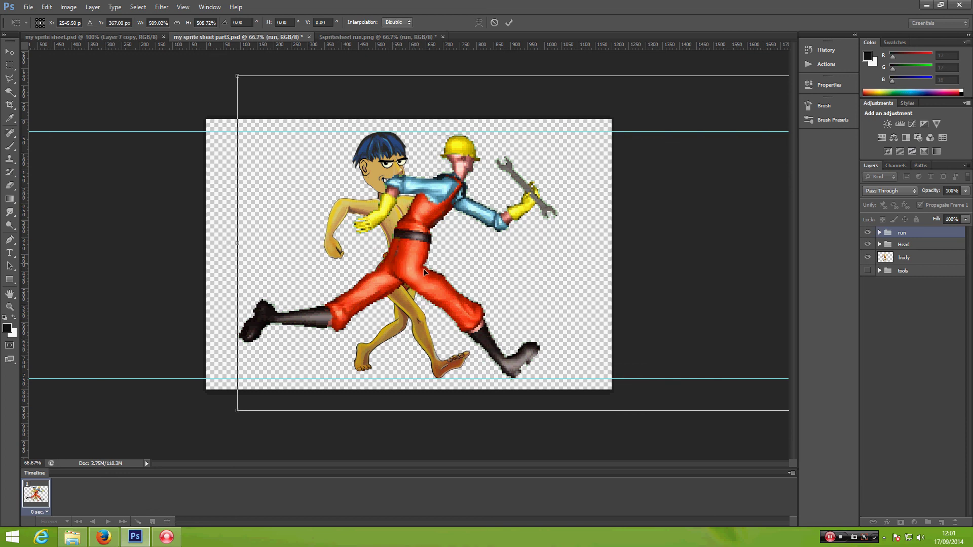
- Apply the scaling, move the run group below the body layer, and lock it fully
{"action": "key", "text": "Return"}
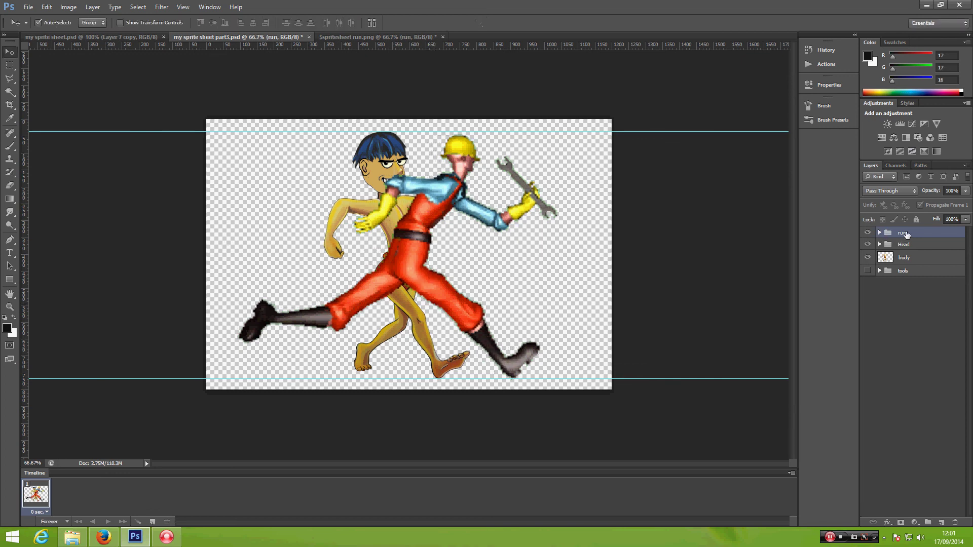
{"action": "left_click_drag", "start_coordinate": [907, 234], "coordinate": [908, 265]}
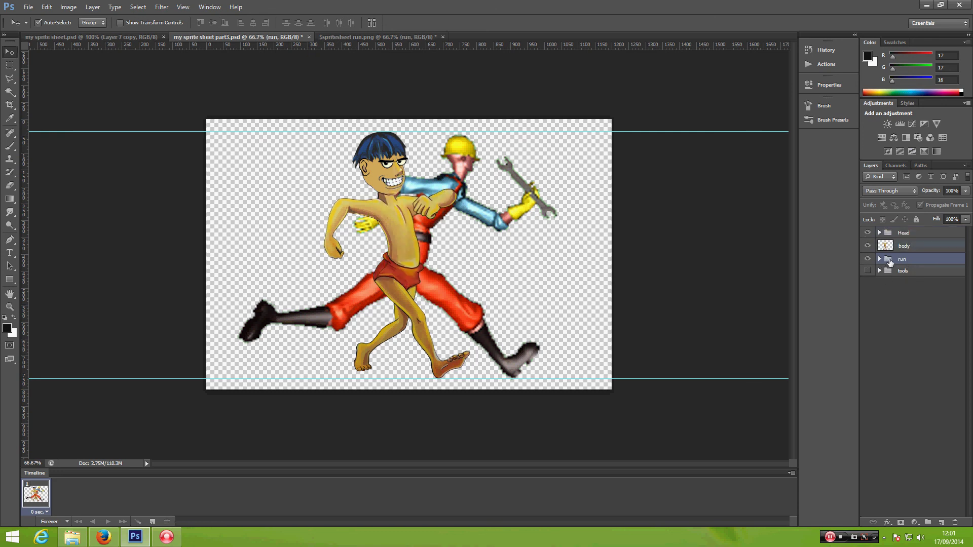
{"action": "left_click", "coordinate": [916, 219]}
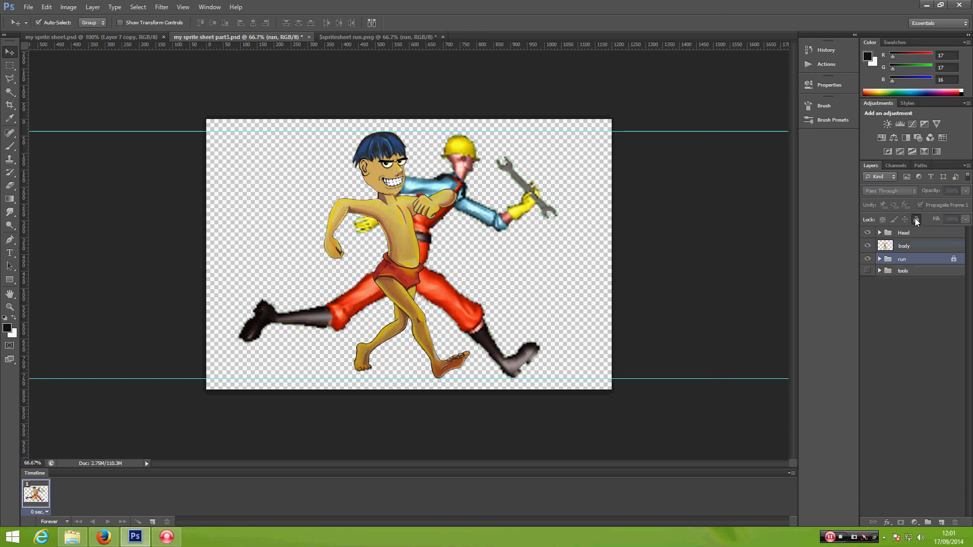